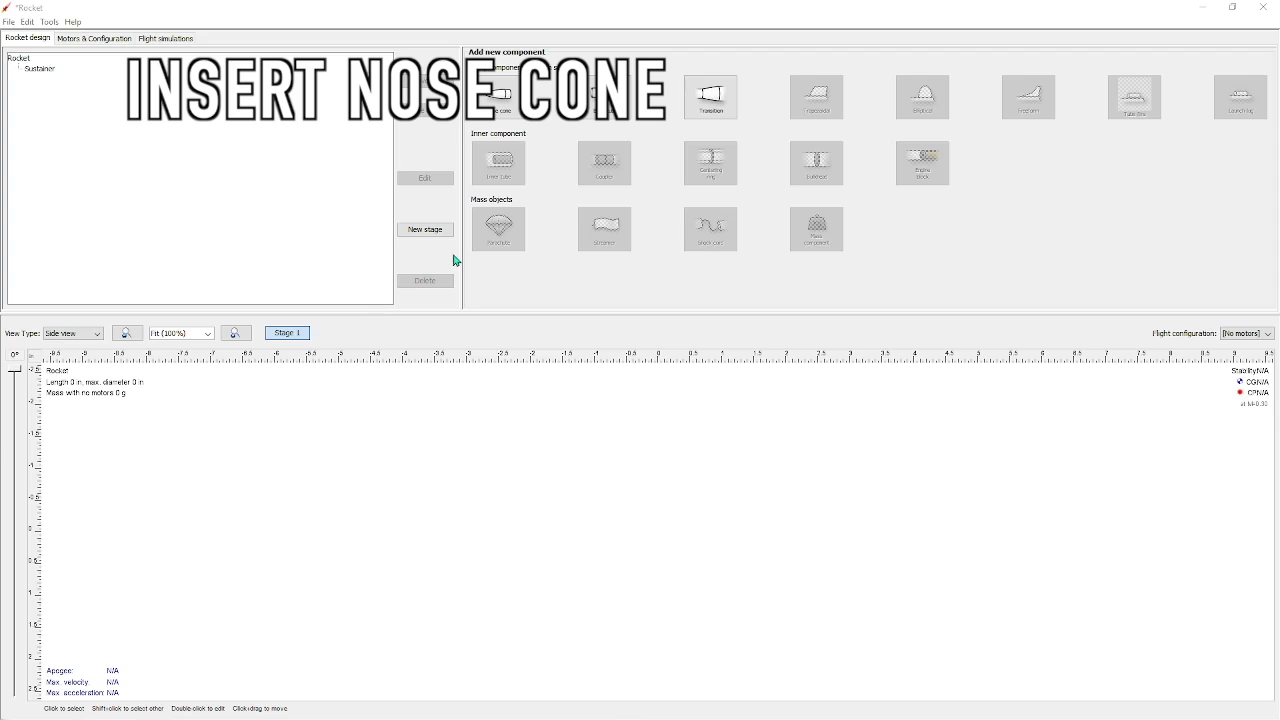
Add an ogive nose cone to the sustainer with a shoulder 2.18 in in diameter and 2.32 in long
left_click(507, 113)
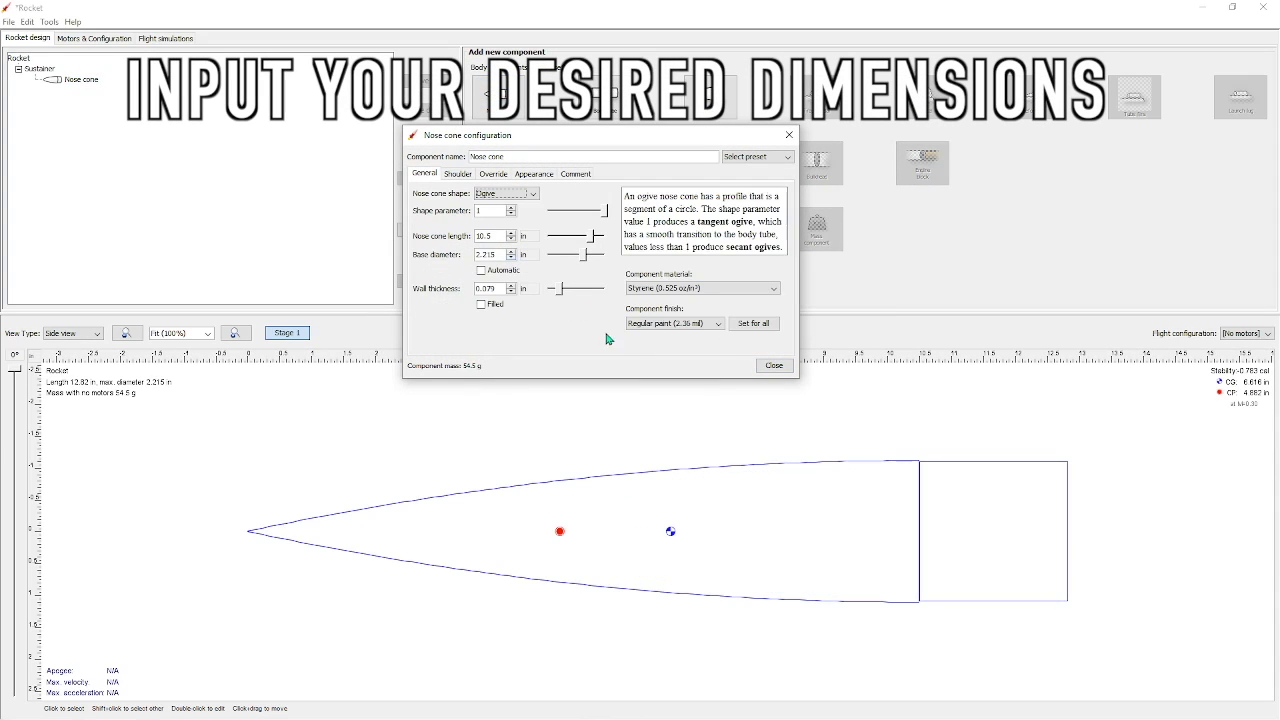
left_click(773, 366)
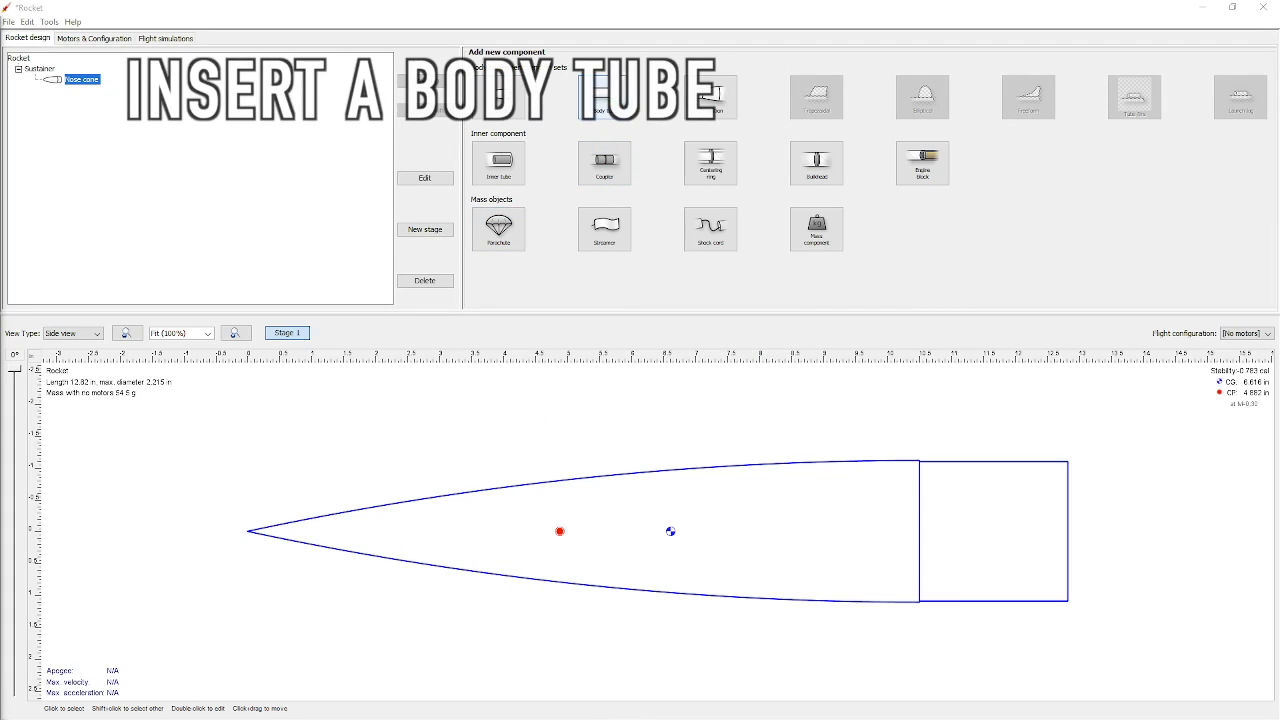
Add a body tube behind the nose cone and set its length to 18 in
left_click(613, 100)
left_click(770, 337)
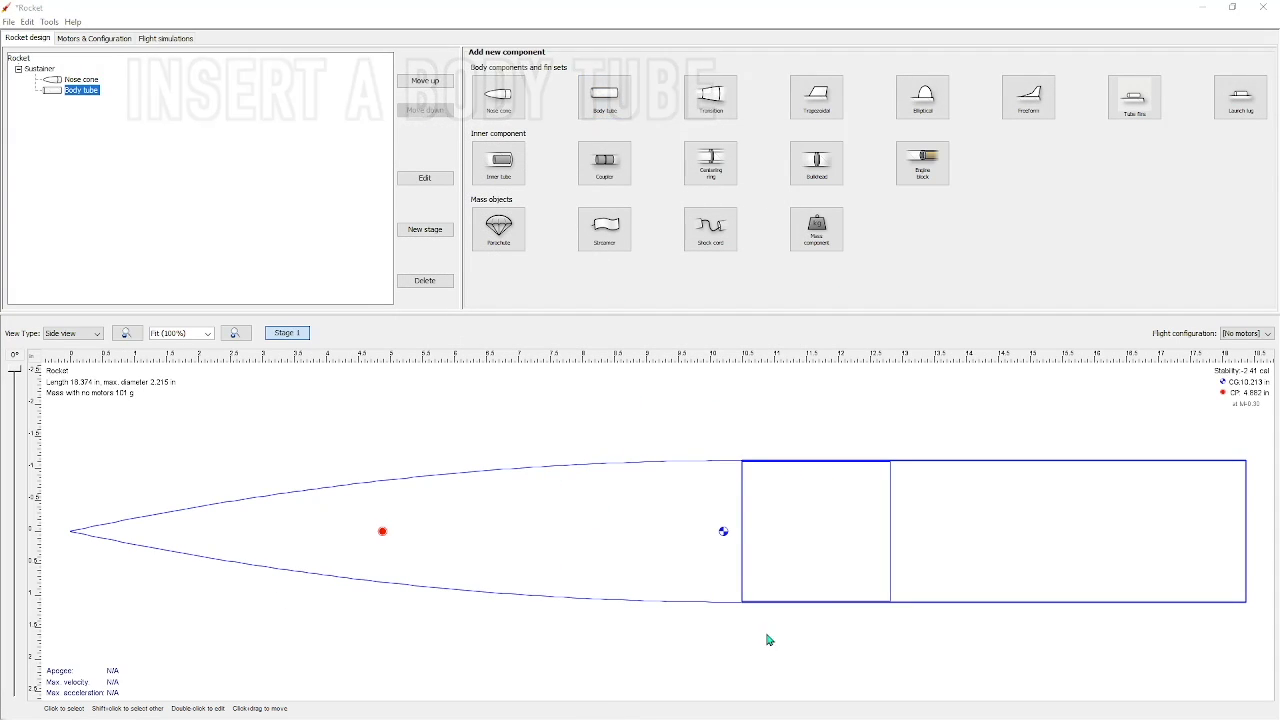
double_click(962, 500)
double_click(489, 197)
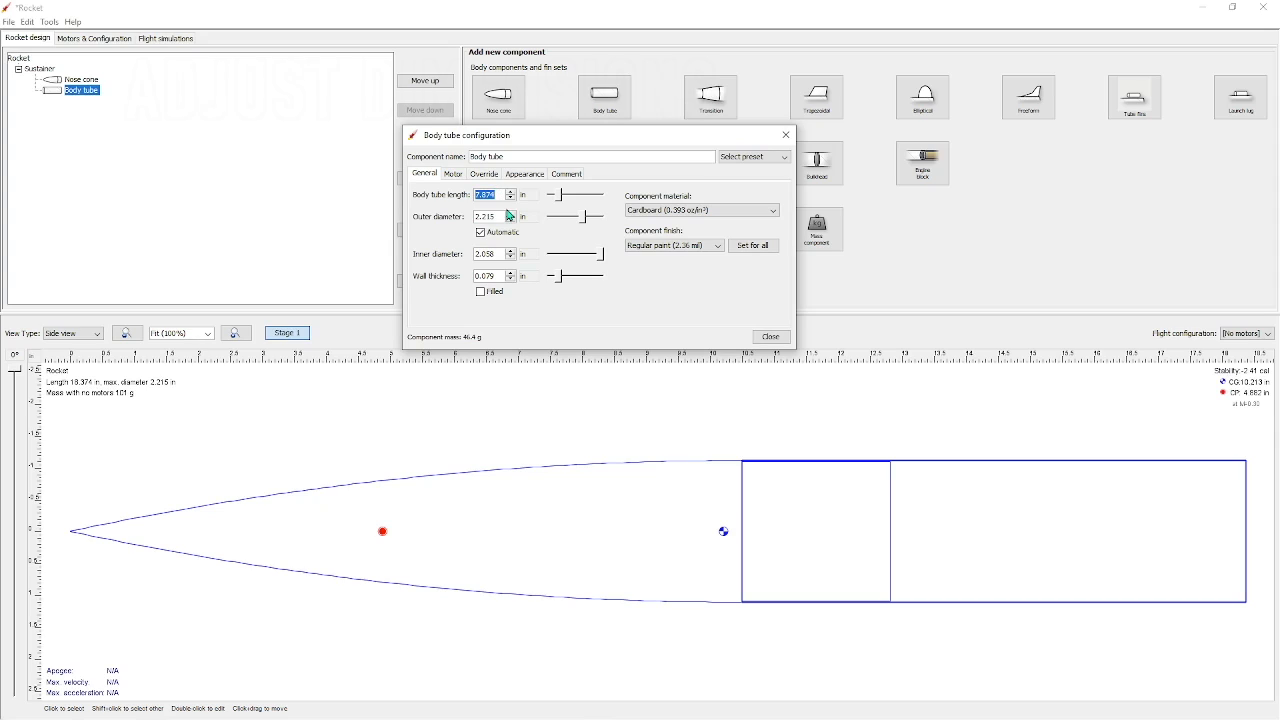
type("18")
key("Return")
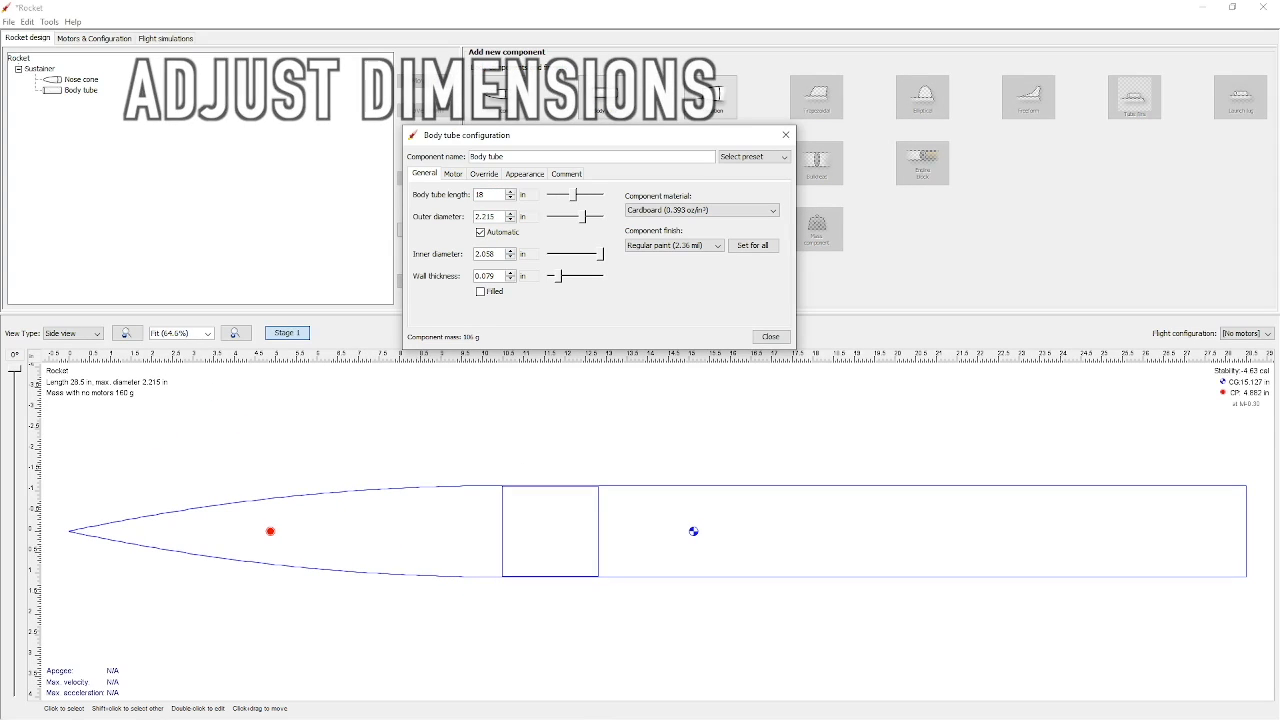
left_click(700, 506)
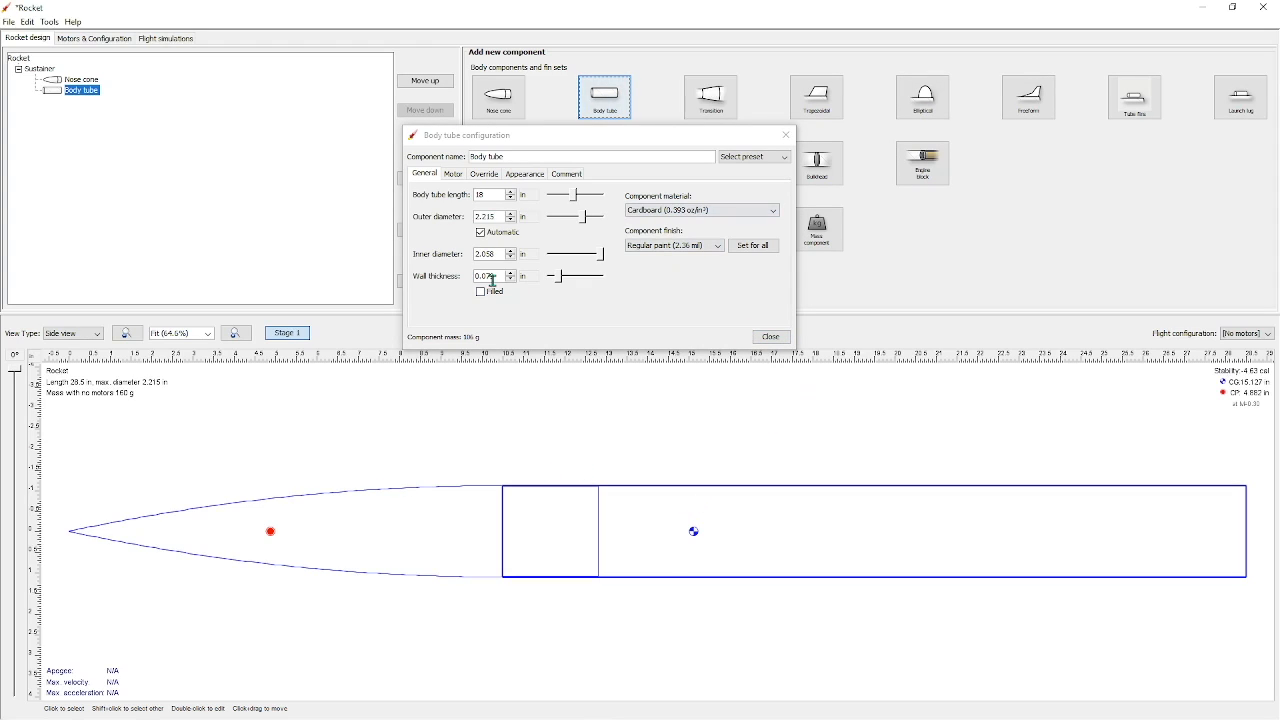
left_click(771, 337)
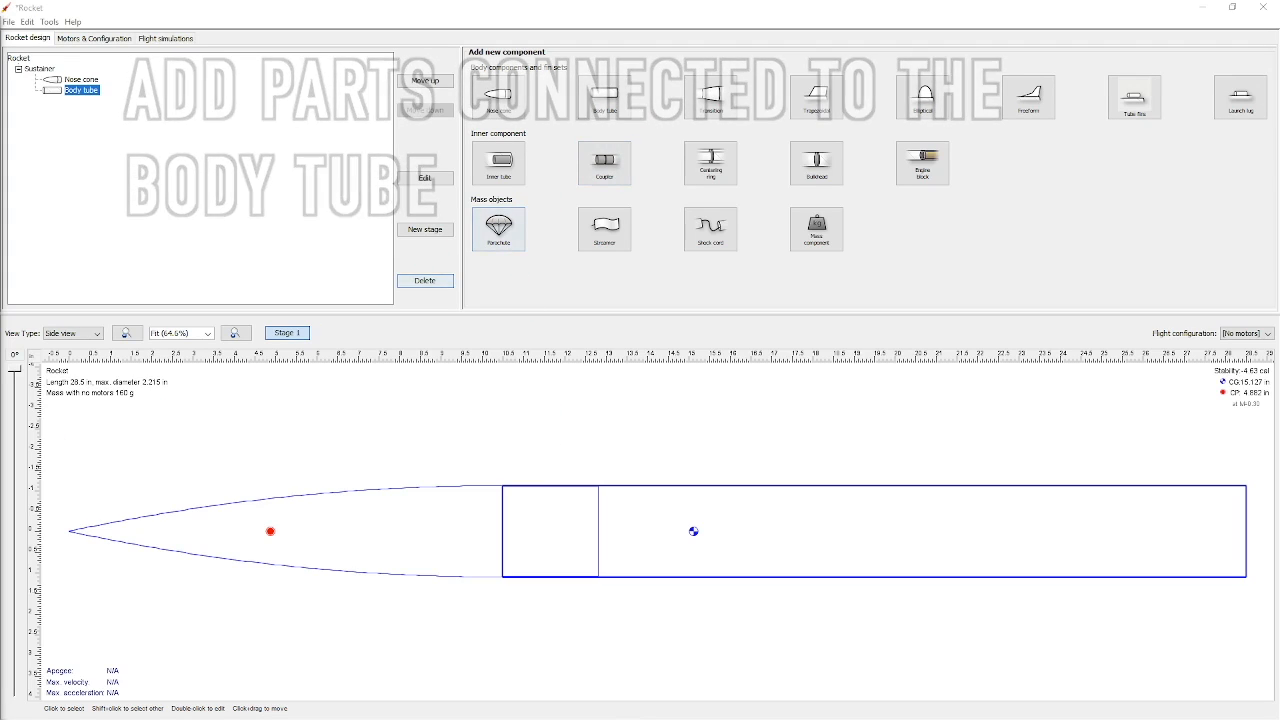
Add a parachute and a shock cord with default settings inside the body tube
left_click(512, 236)
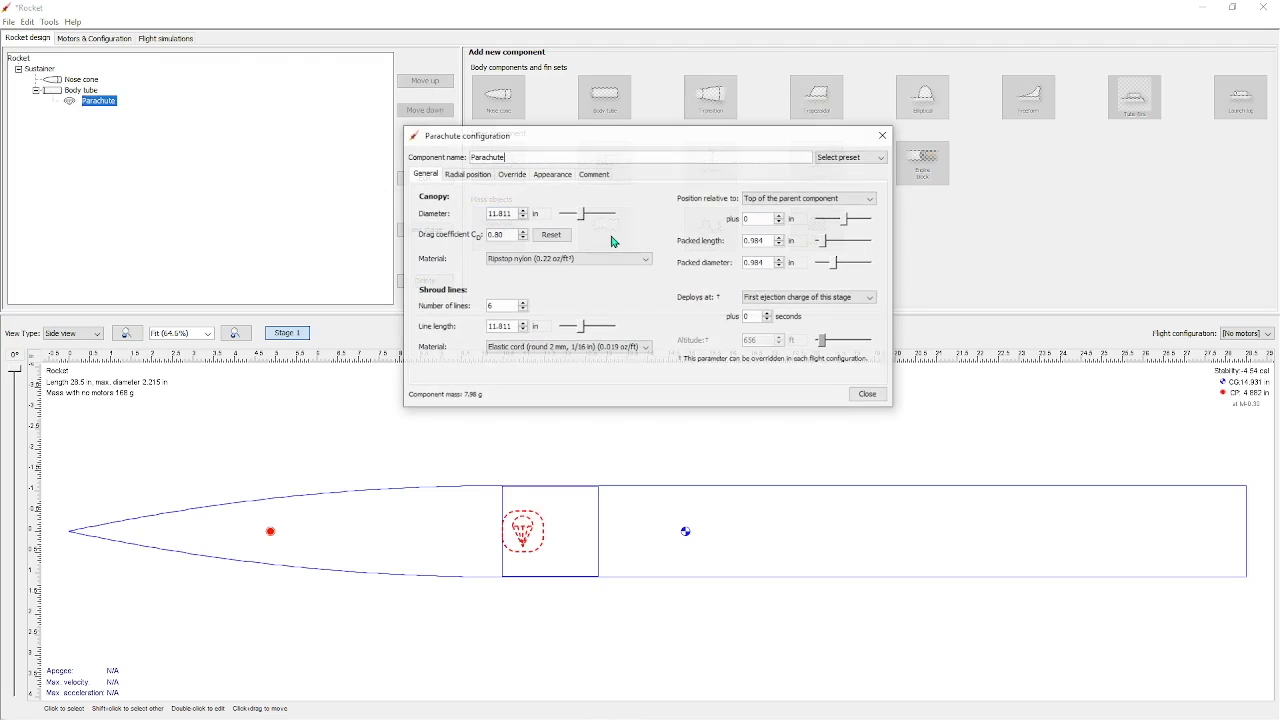
left_click(870, 396)
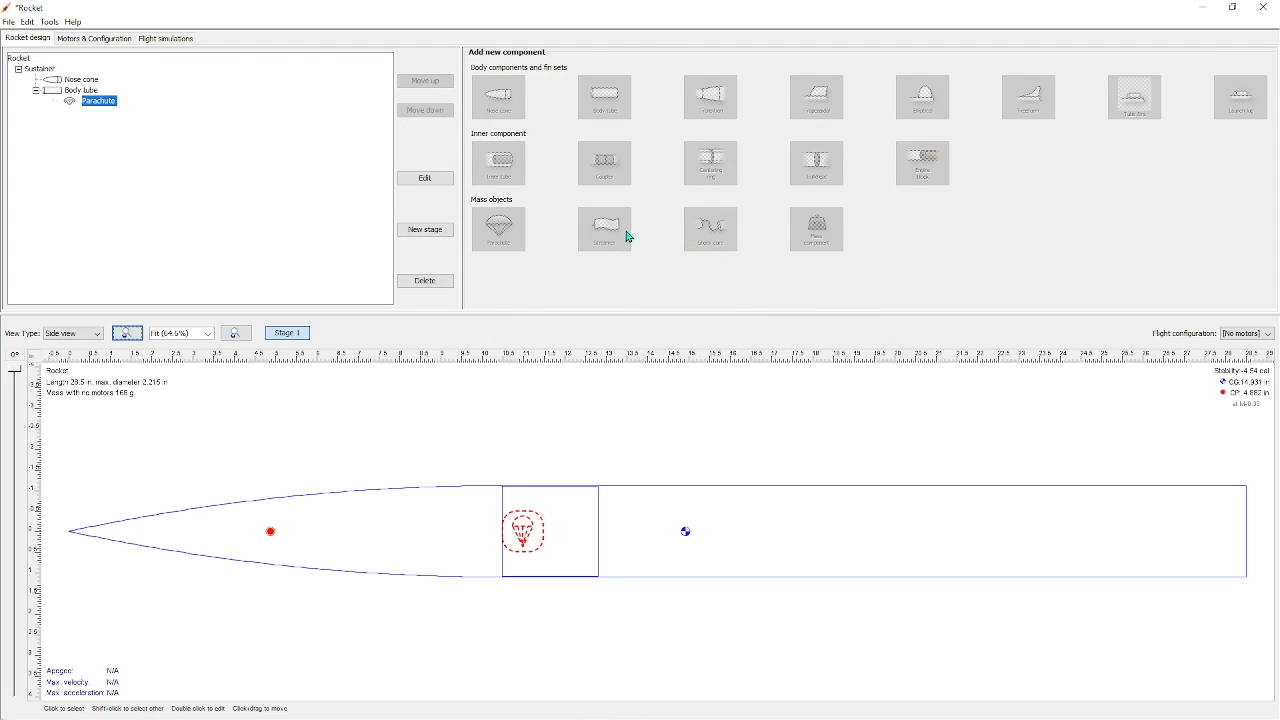
left_click(674, 578)
left_click(716, 247)
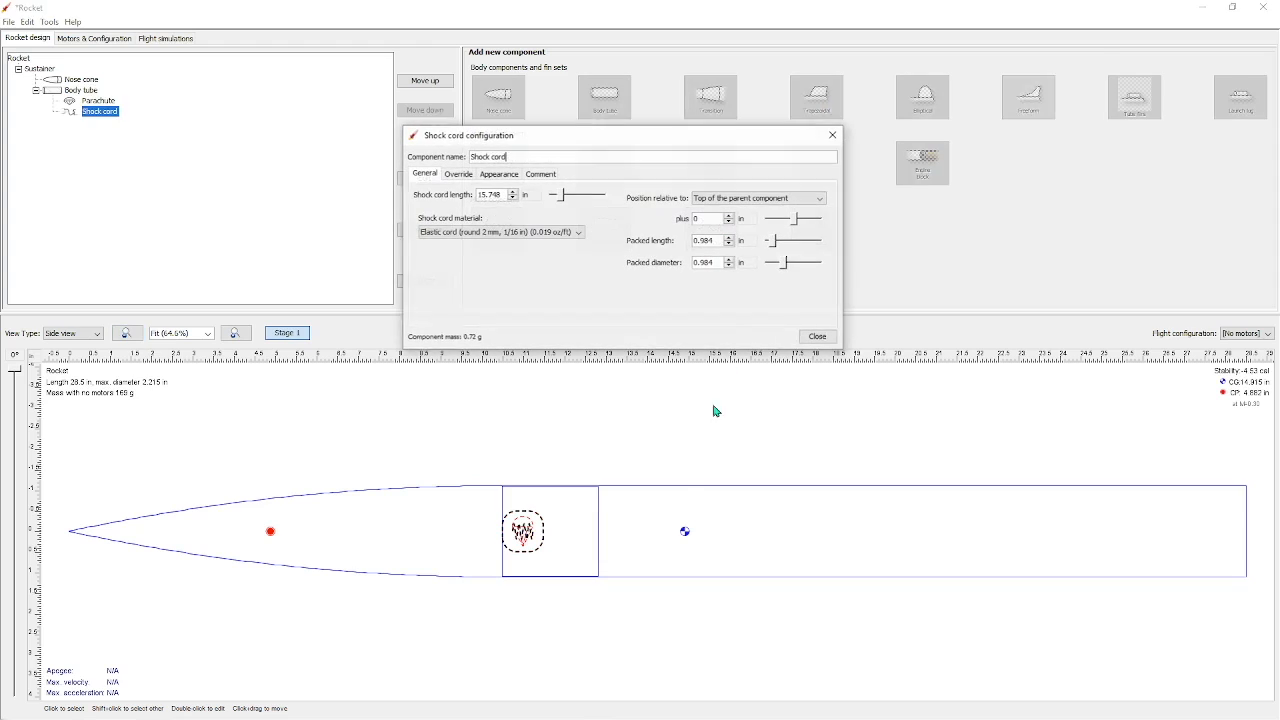
left_click(820, 333)
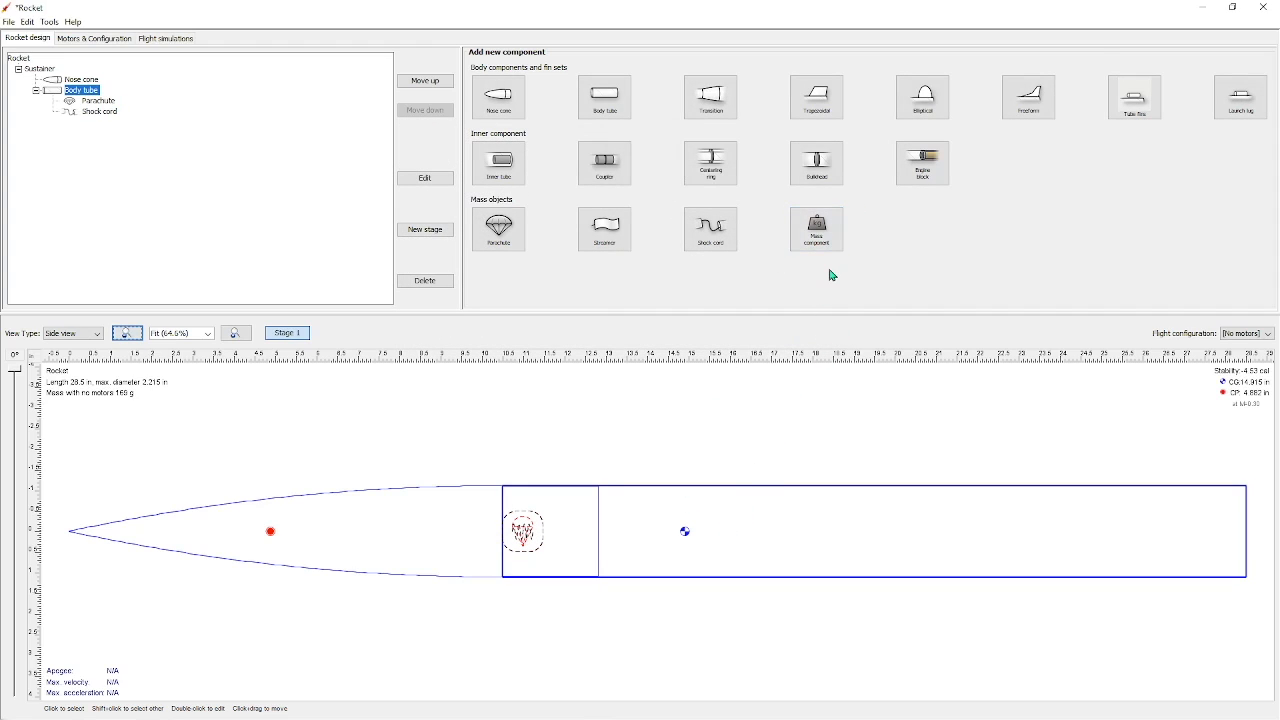
Add an inner tube and two centering rings inside the body tube
left_click(505, 167)
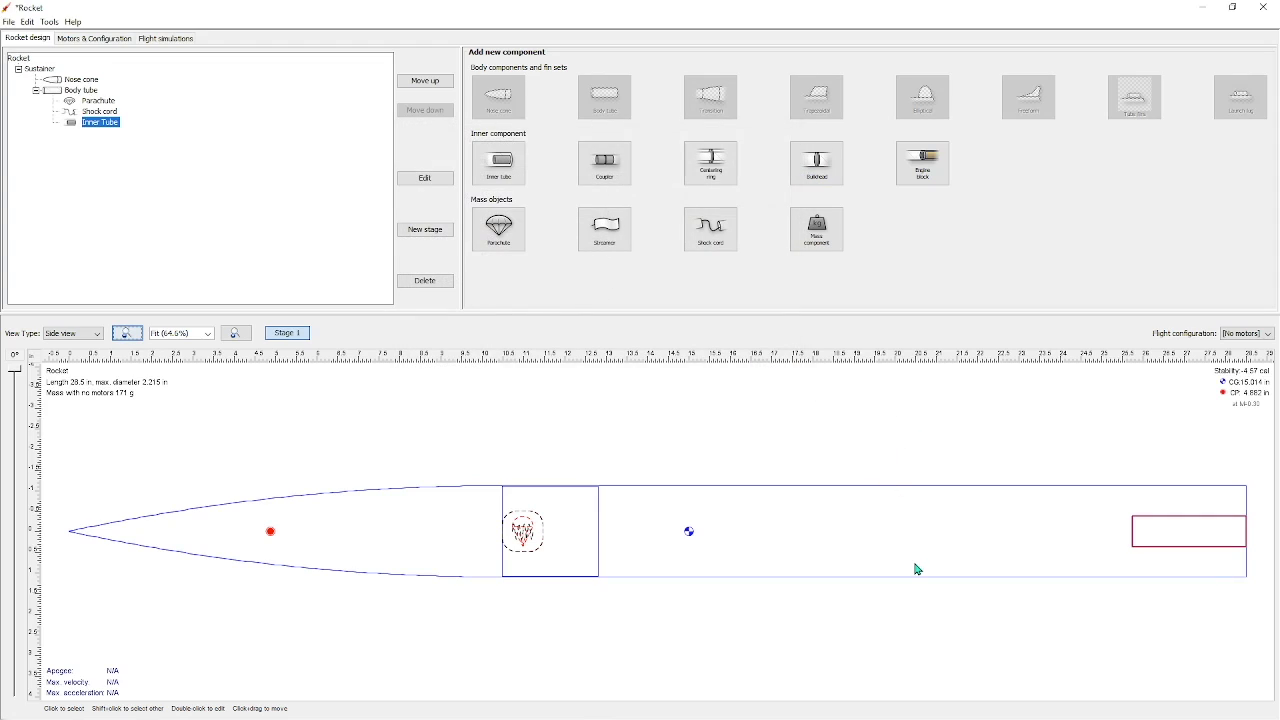
left_click(710, 160)
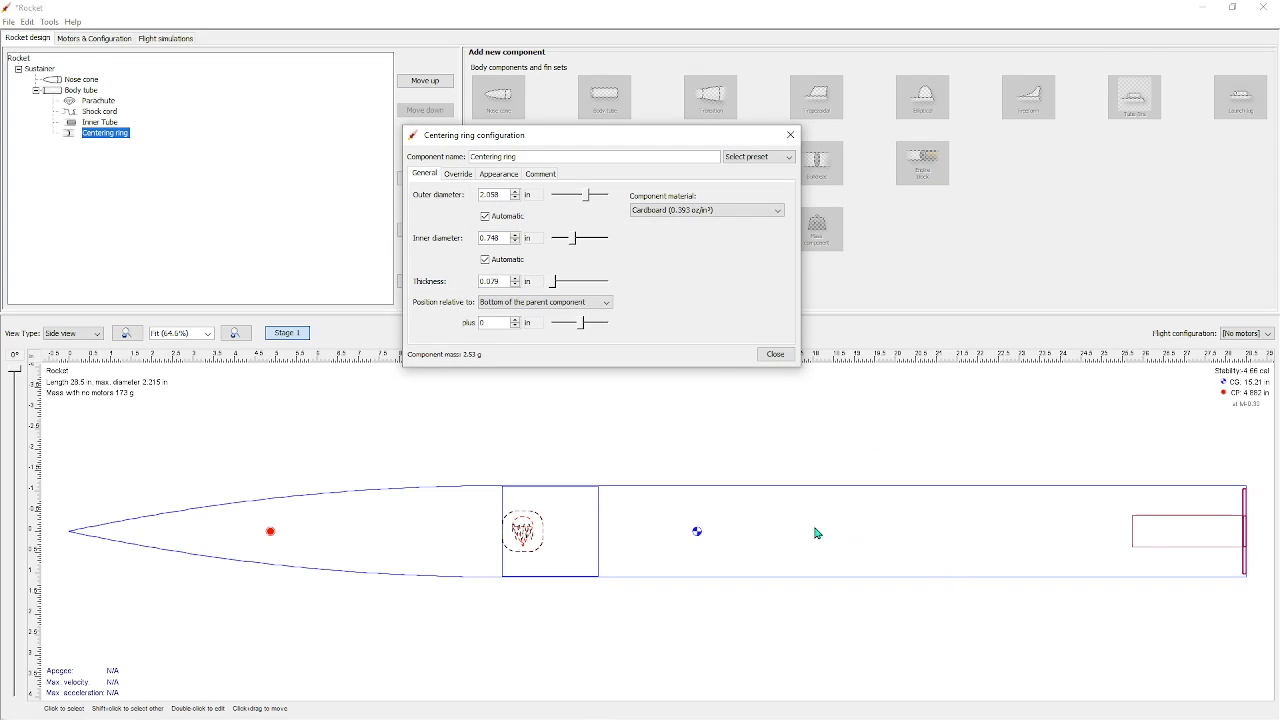
left_click(776, 355)
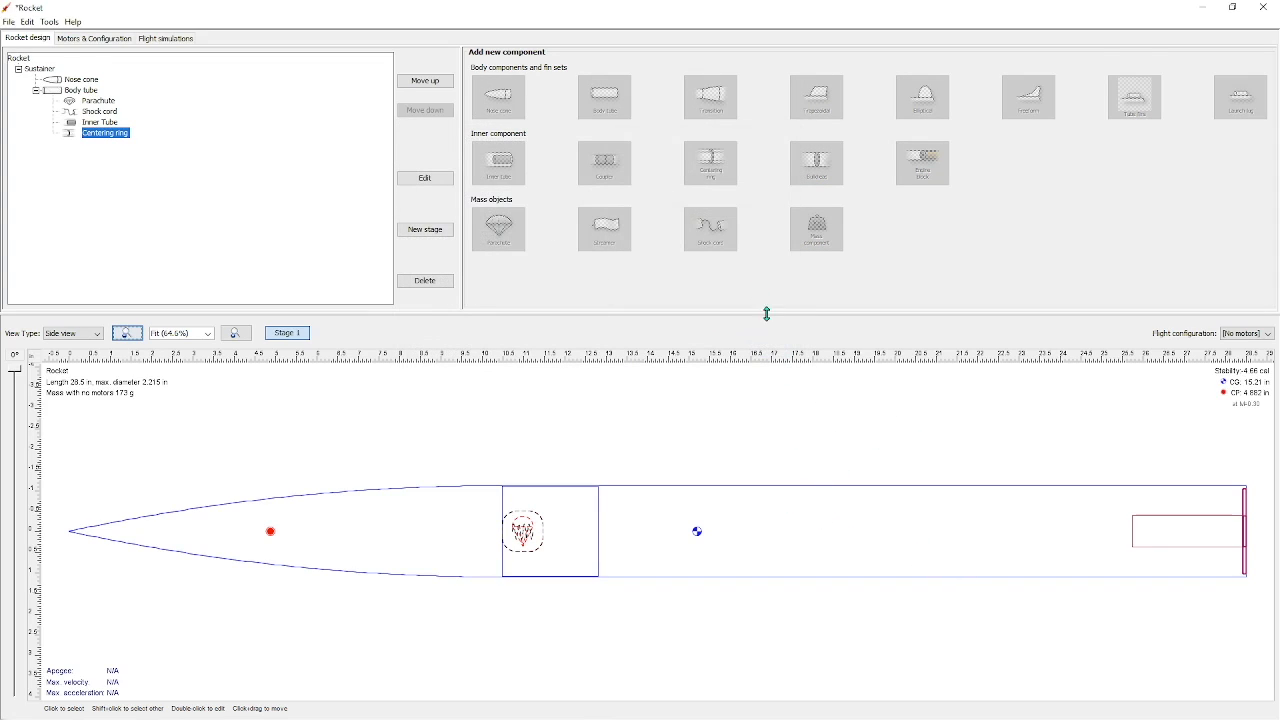
left_click(877, 530)
left_click(723, 169)
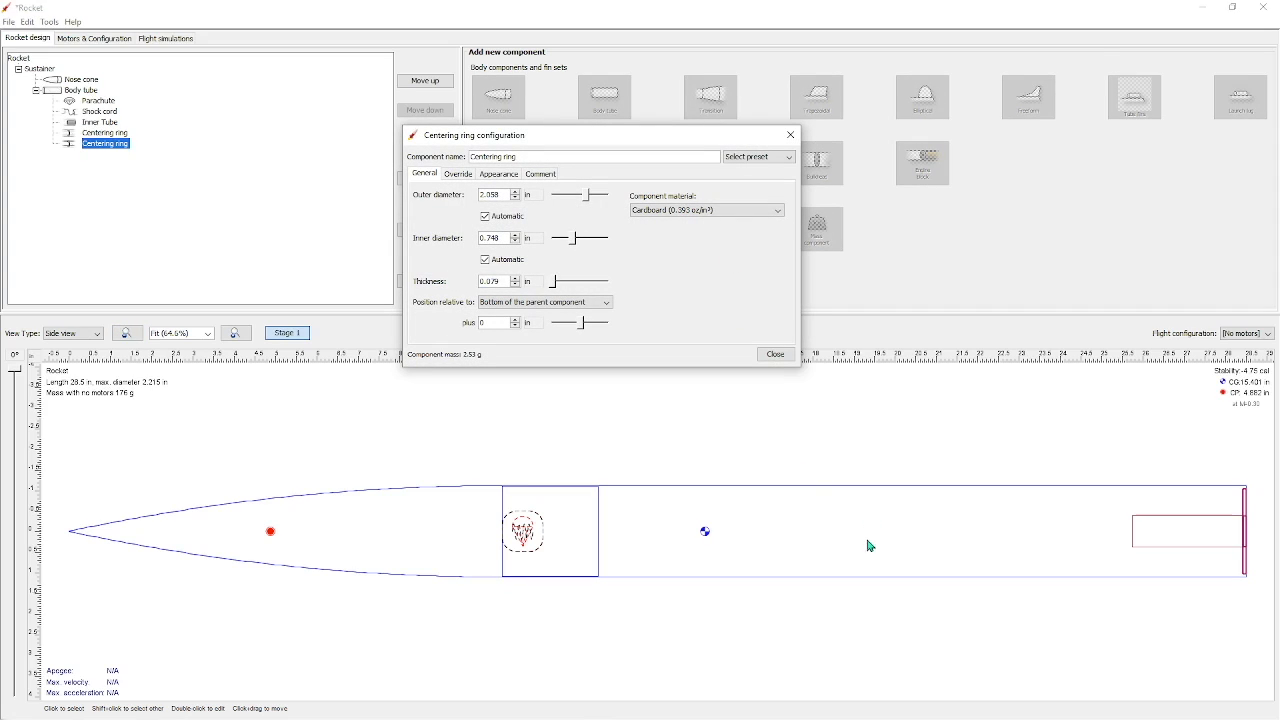
Move the second centering ring forward and offset the first ring -0.3 in from the bottom of the body tube
left_click(516, 326)
left_click(776, 354)
double_click(105, 133)
left_click(506, 324)
type("-0.")
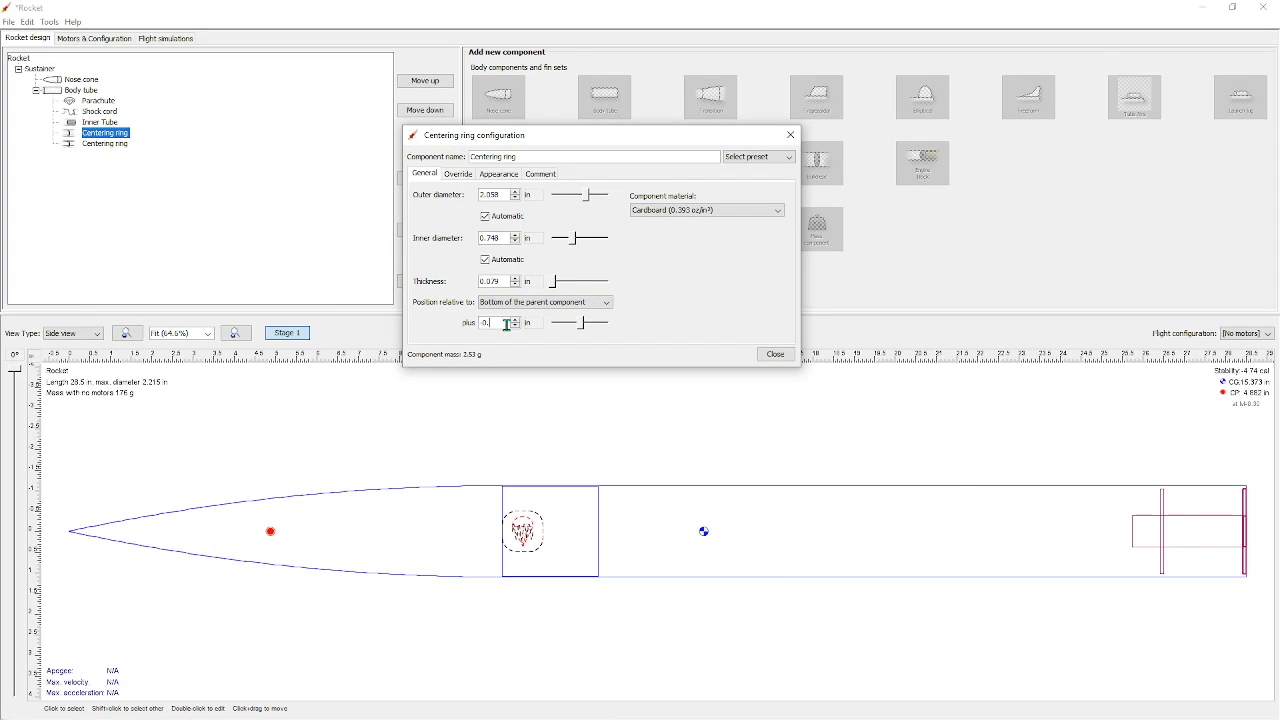
type("3")
key("Return")
Turn off the automatic outer diameter of the first centering ring and set it to 2.185 in
left_click(502, 283)
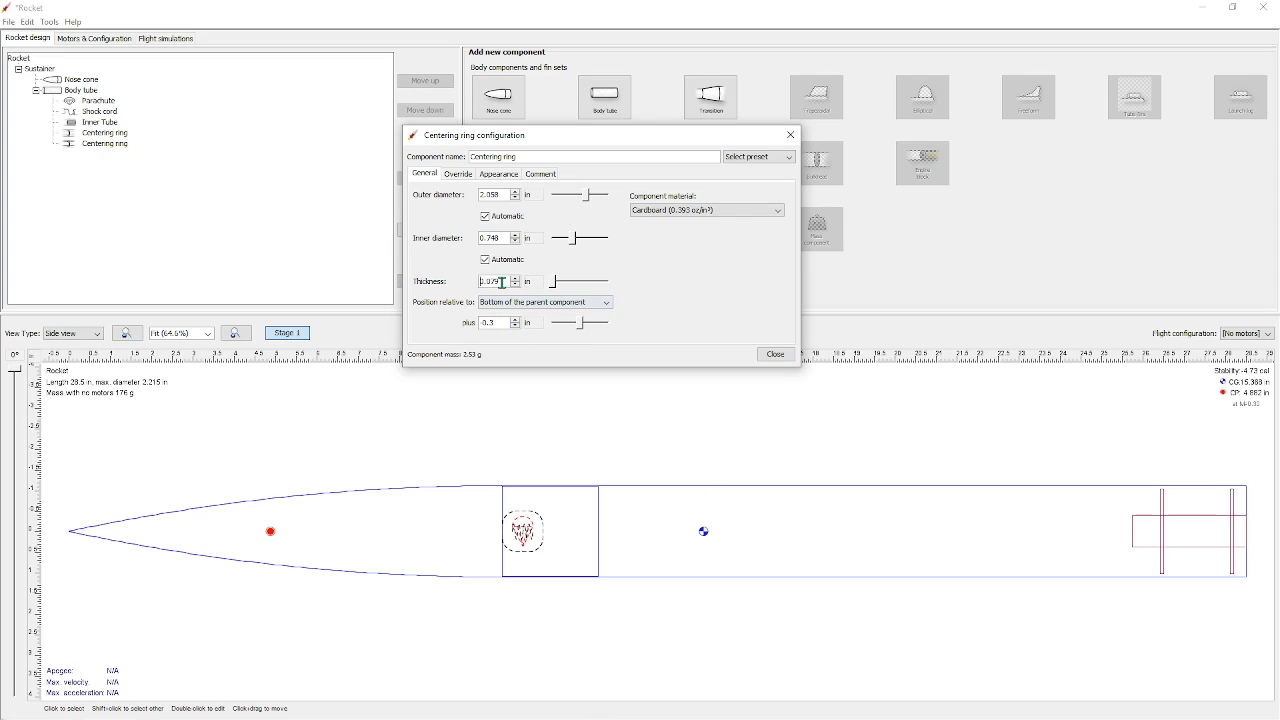
left_click(485, 216)
left_click(502, 196)
type("2.185")
key("Return")
left_click(903, 499)
left_click(774, 338)
Set the body tube's inner diameter to 2.158 in
double_click(1178, 541)
left_click(772, 338)
double_click(1164, 512)
left_click(512, 217)
double_click(700, 486)
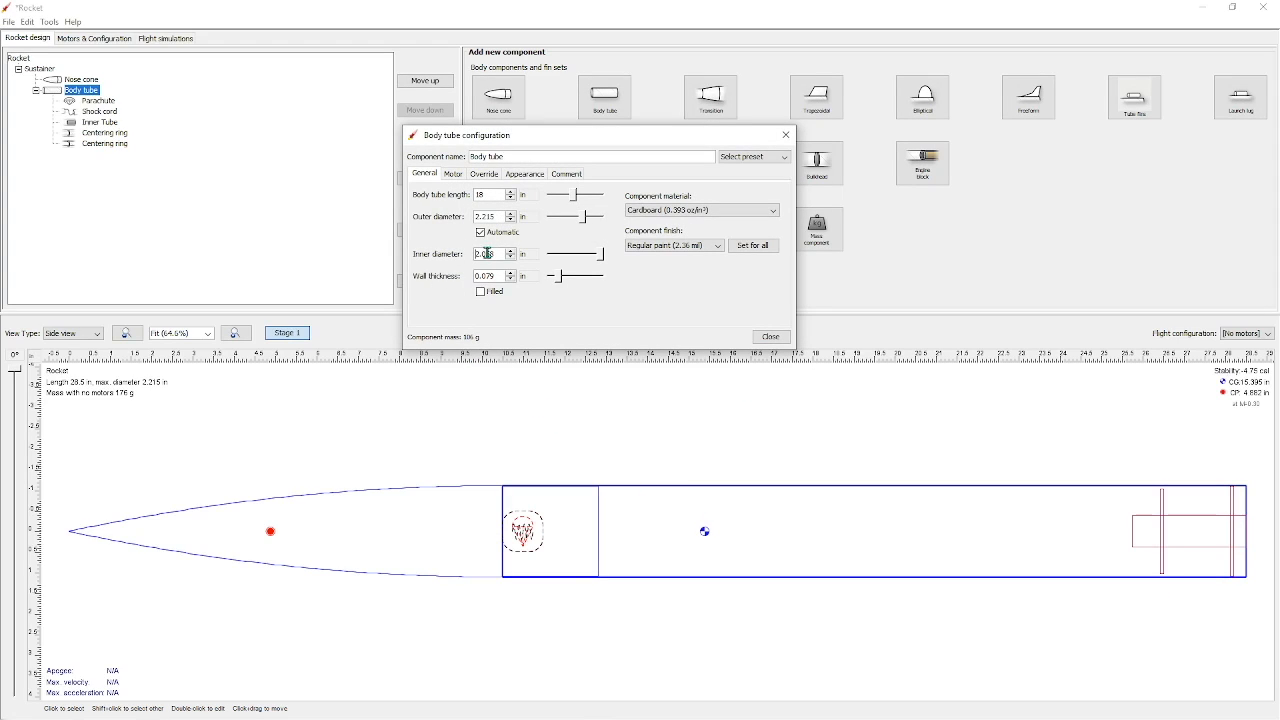
key("BackSpace")
type("1")
key("Return")
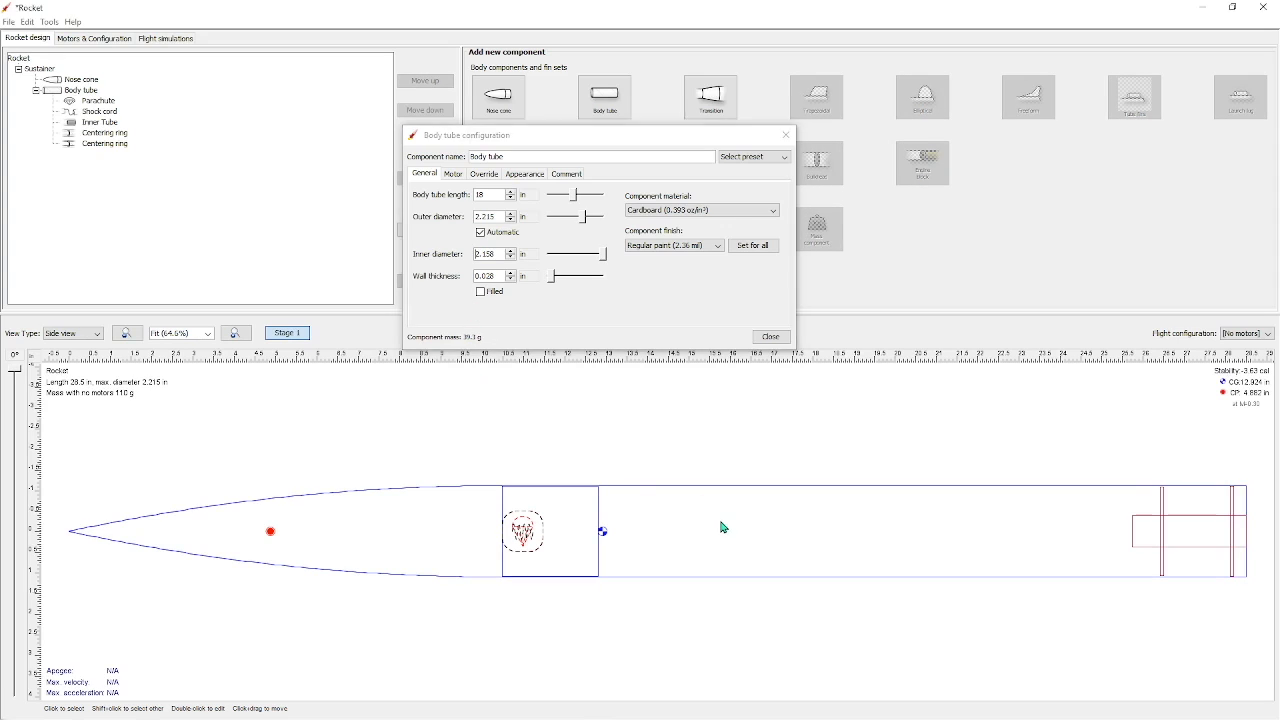
double_click(722, 522)
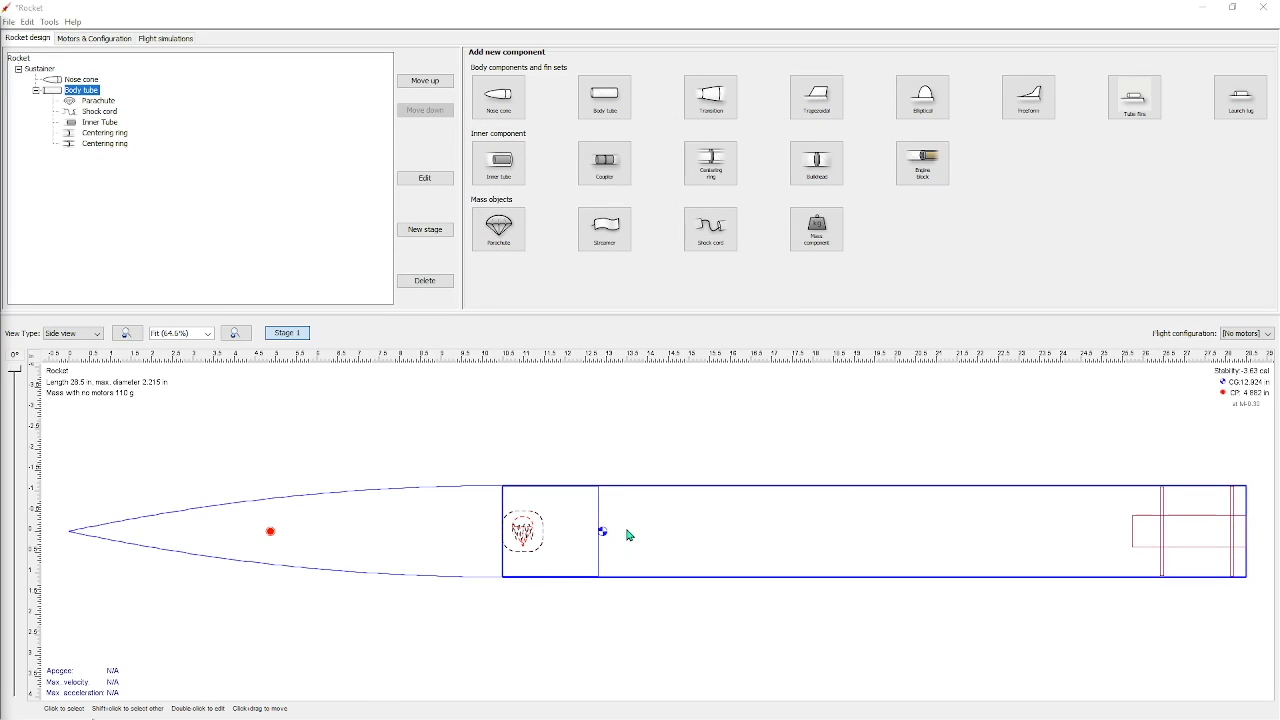
Set the body tube's inner diameter to 2.18 in
double_click(629, 535)
left_click(499, 256)
key("BackSpace")
key("BackSpace")
type("8")
key("Return")
left_click(771, 337)
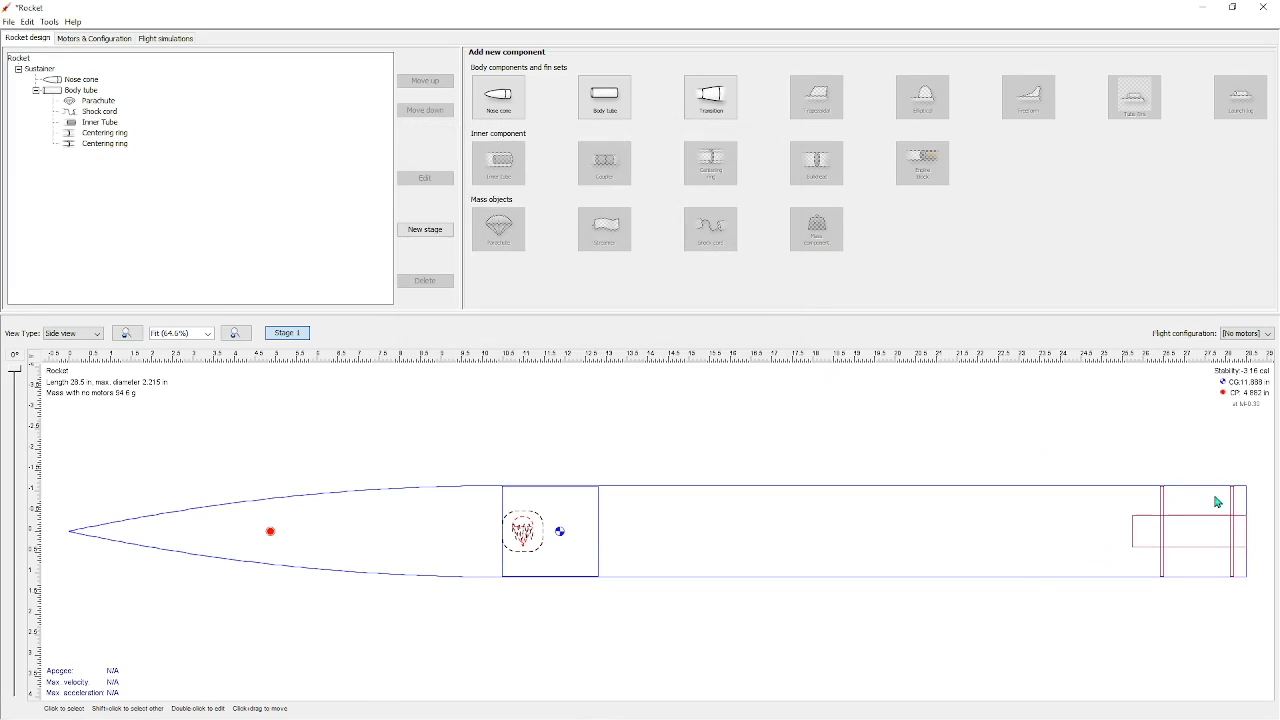
Check the outer diameter settings of both centering rings
double_click(1162, 506)
left_click(775, 354)
double_click(98, 133)
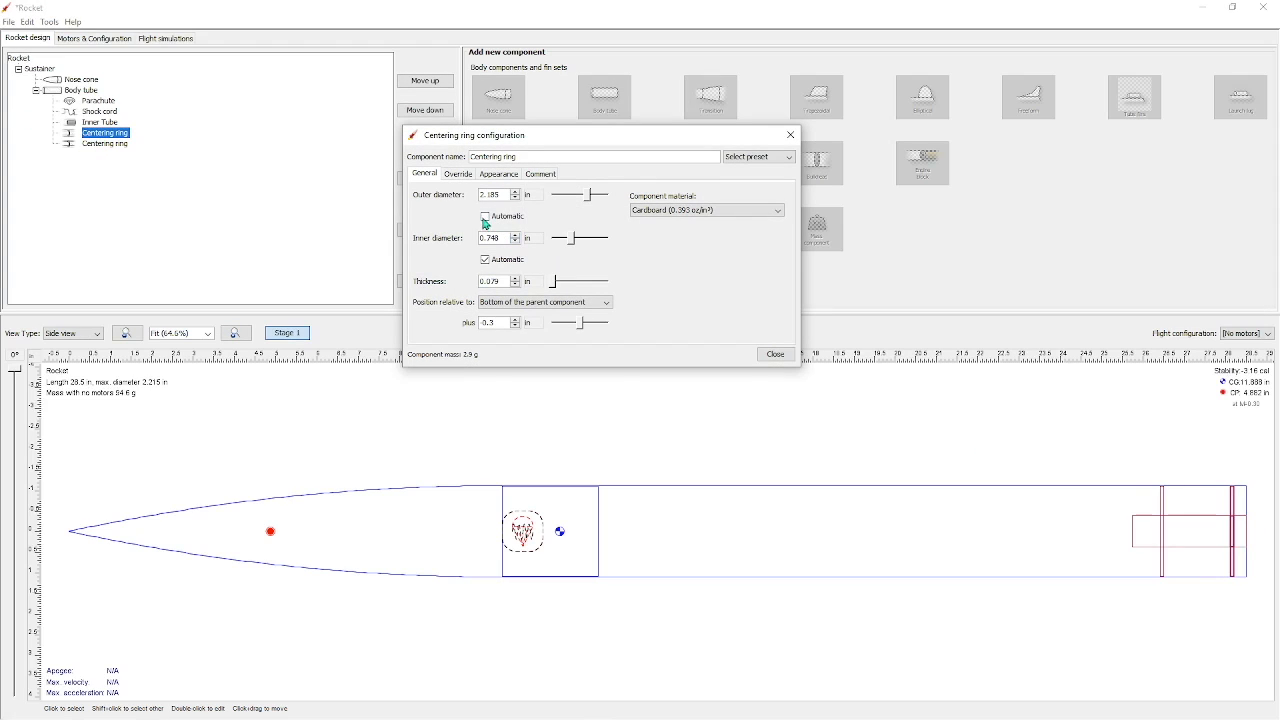
left_click(600, 430)
left_click(775, 354)
Offset the inner tube 0.2 in from the bottom of the body tube
double_click(100, 122)
left_click_drag(584, 306, 584, 306)
type("0.1")
key("BackSpace")
type("2")
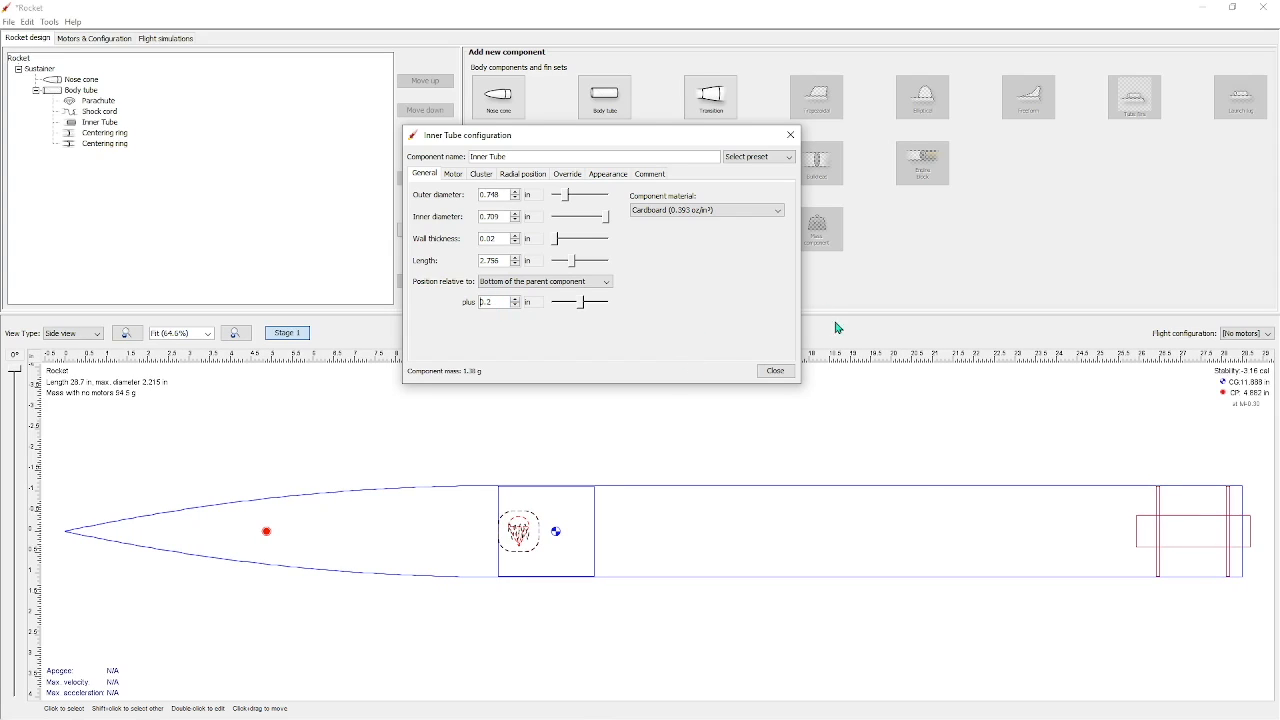
left_click(775, 371)
Offset the parachute and the shock cord 3 in from the top of the body tube
double_click(98, 101)
triple_click(781, 216)
left_click(781, 216)
left_click(779, 221)
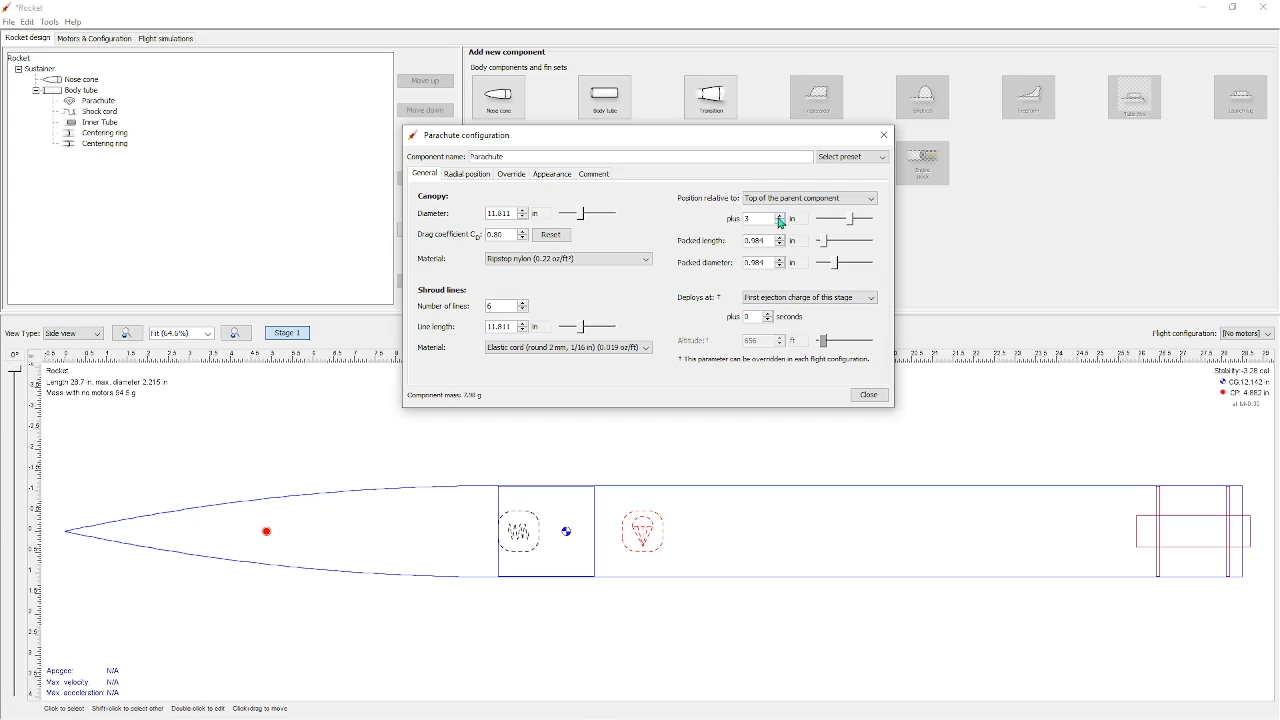
double_click(87, 110)
triple_click(735, 217)
left_click(817, 337)
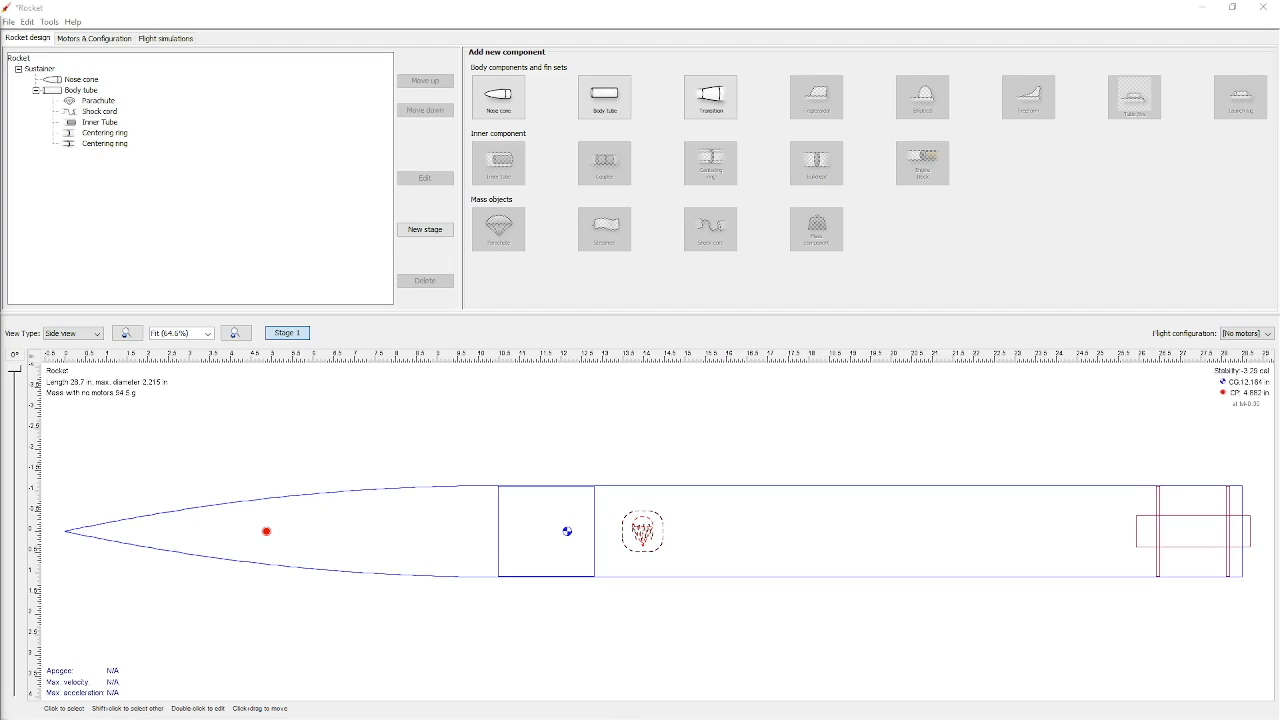
Add an elliptical set of three fins at the bottom of the body tube
left_click(980, 549)
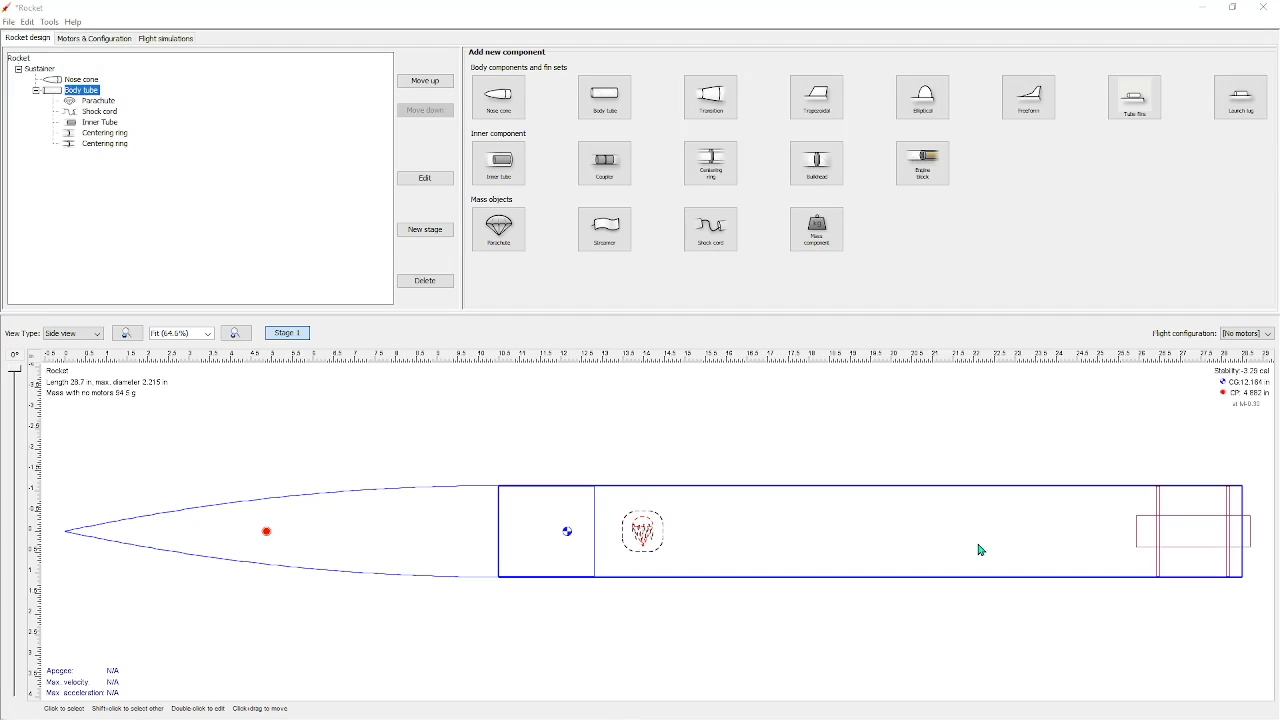
left_click(928, 100)
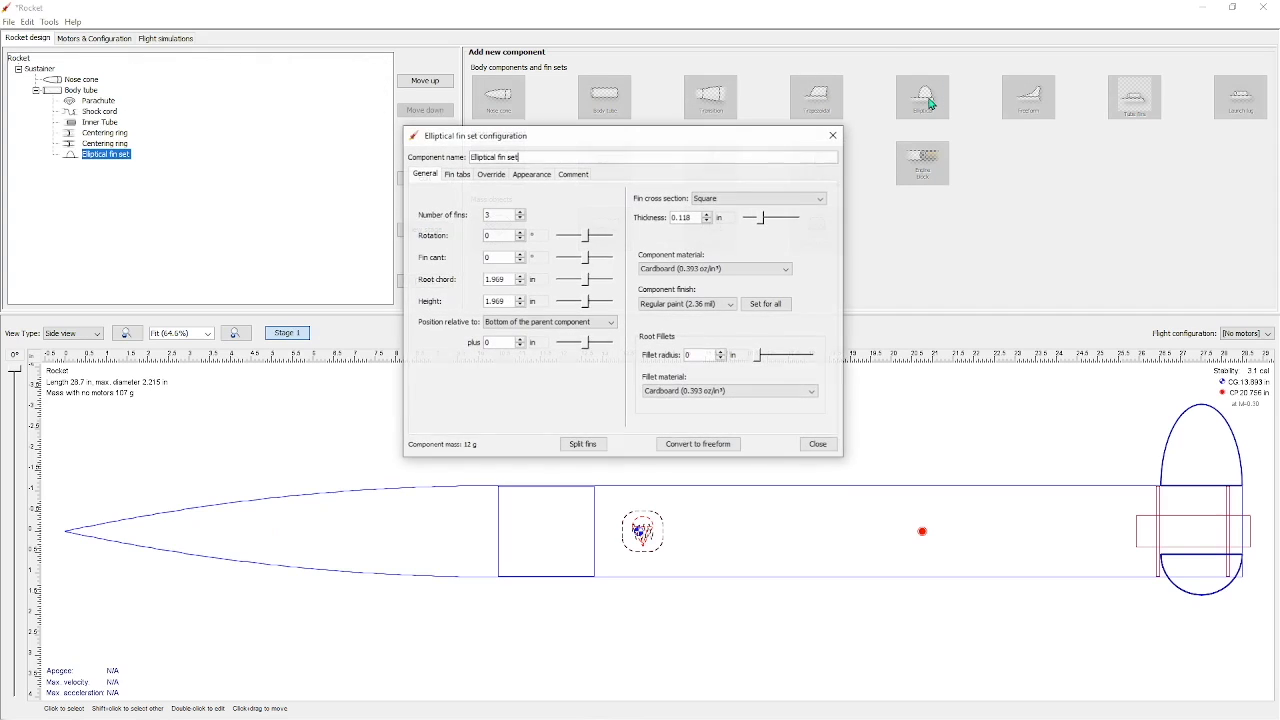
left_click(817, 445)
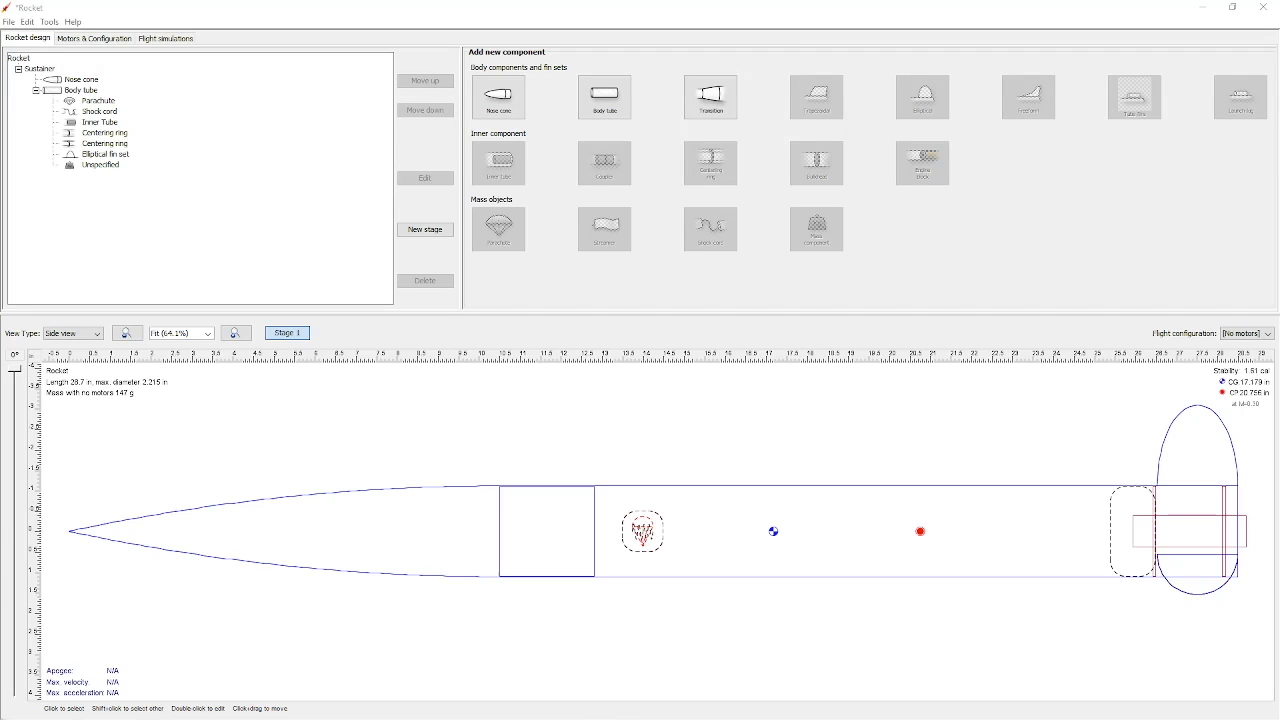
Define the inner tube as a motor mount and create a new motor configuration
left_click(108, 40)
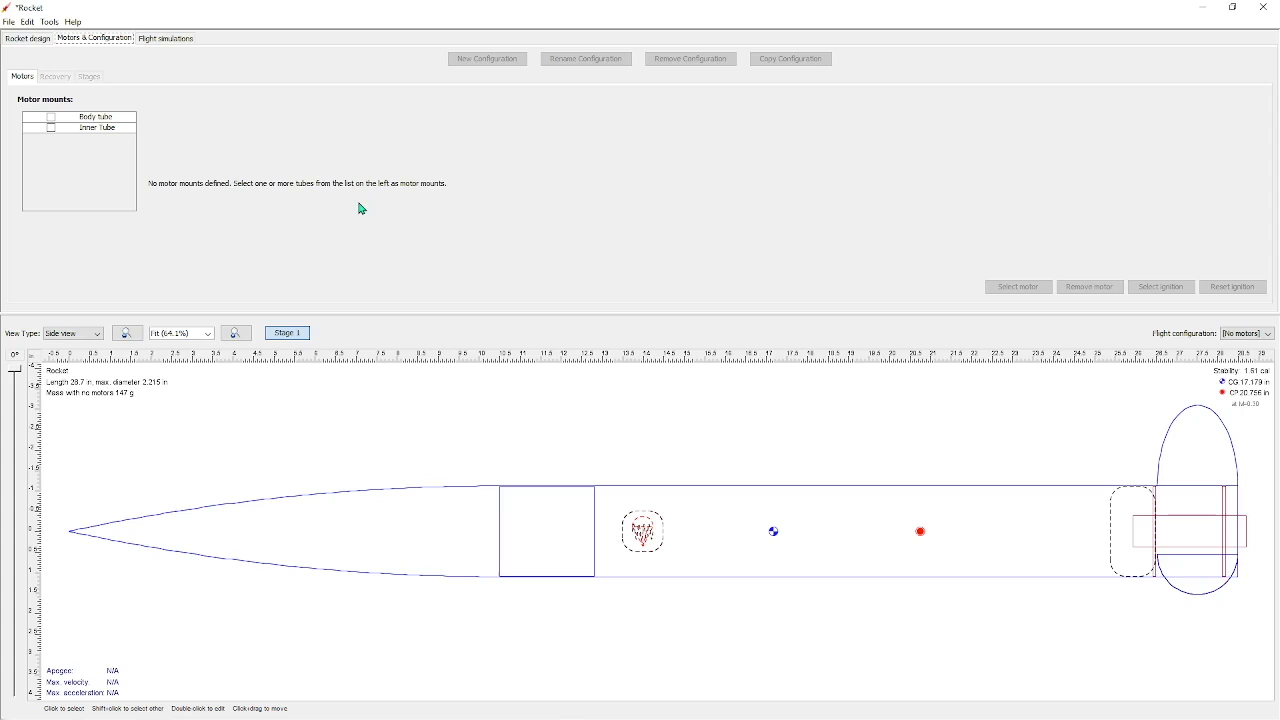
left_click(52, 129)
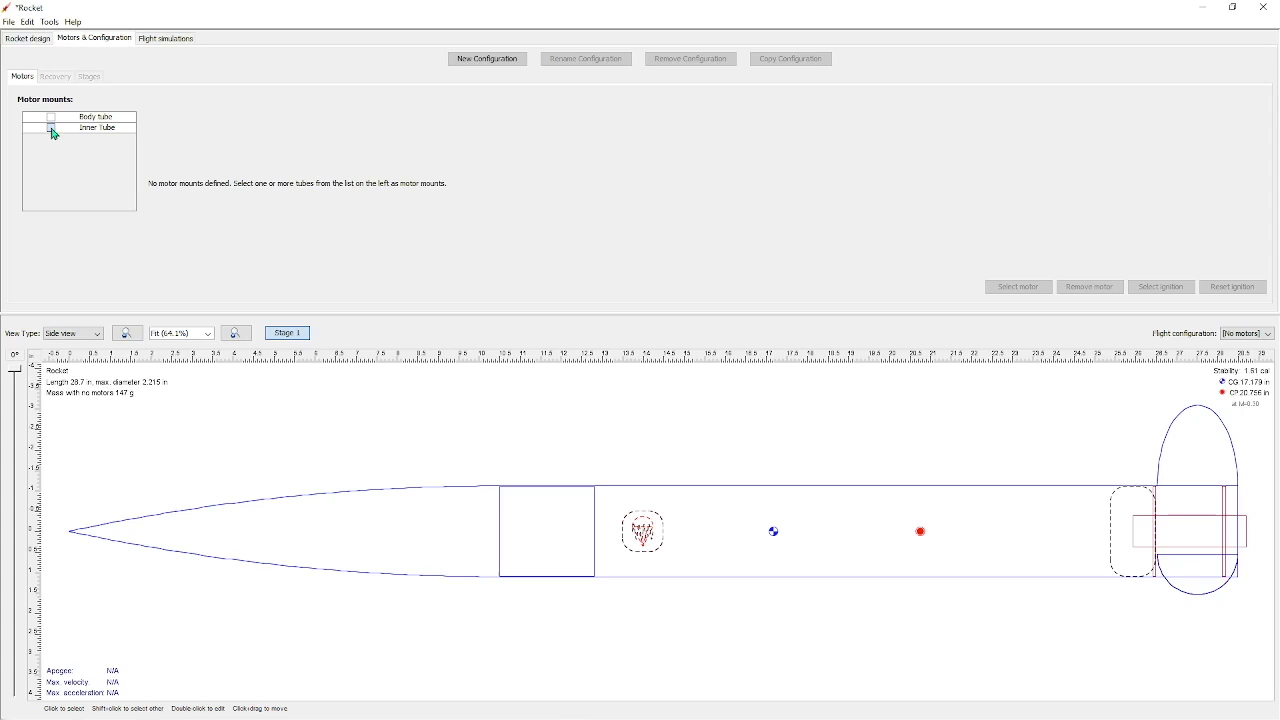
left_click(505, 61)
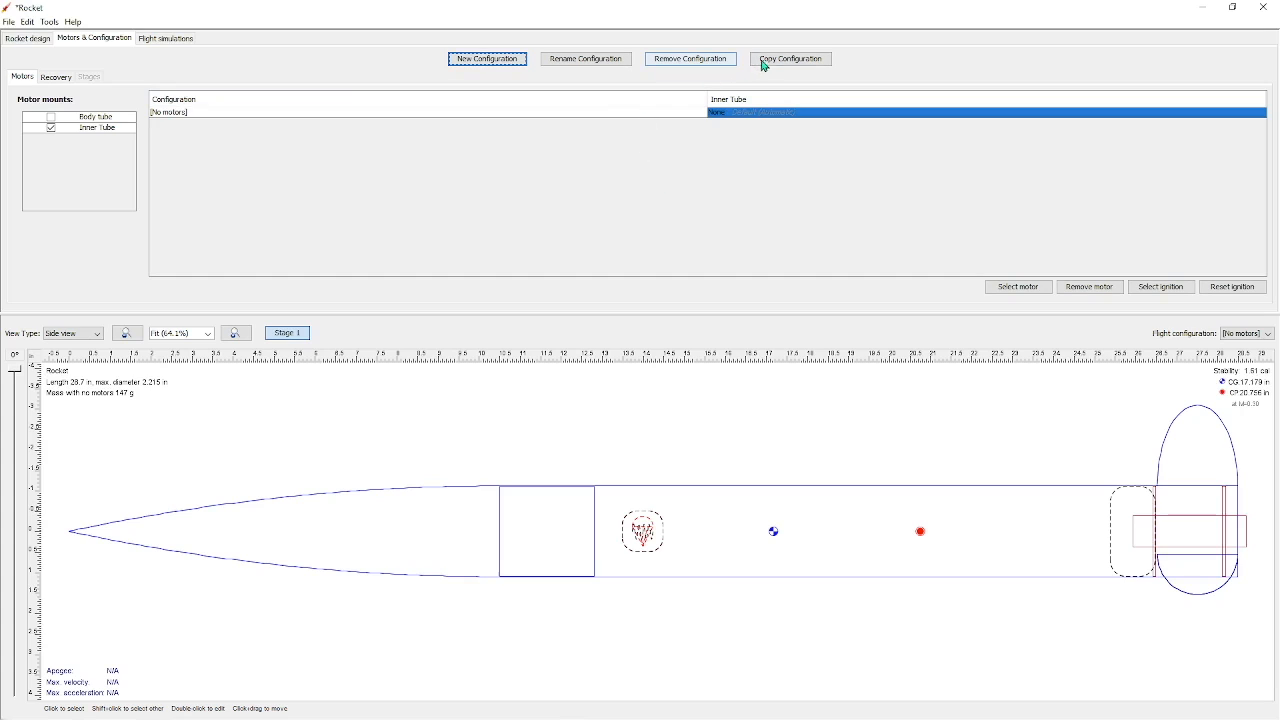
Assign the AeroTech E20 motor with an ejection charge delay of 4 seconds to the inner tube
left_click(1030, 289)
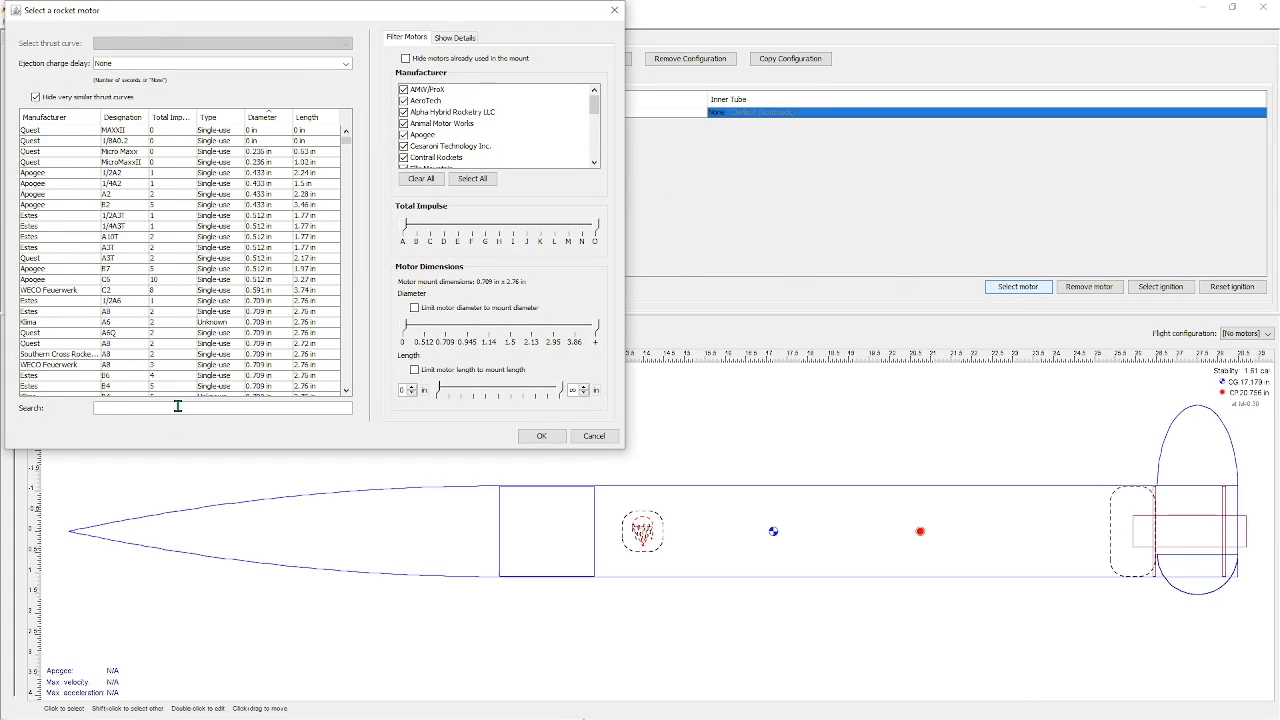
type("e20")
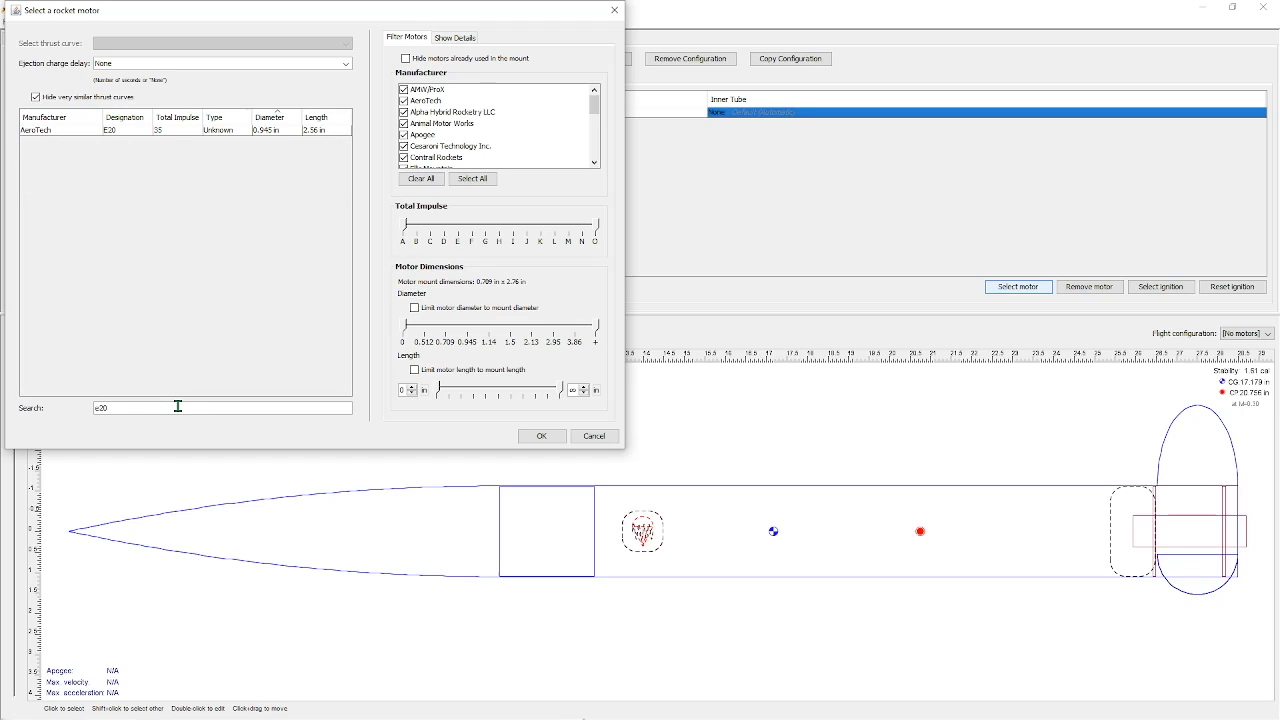
left_click(142, 134)
left_click(540, 437)
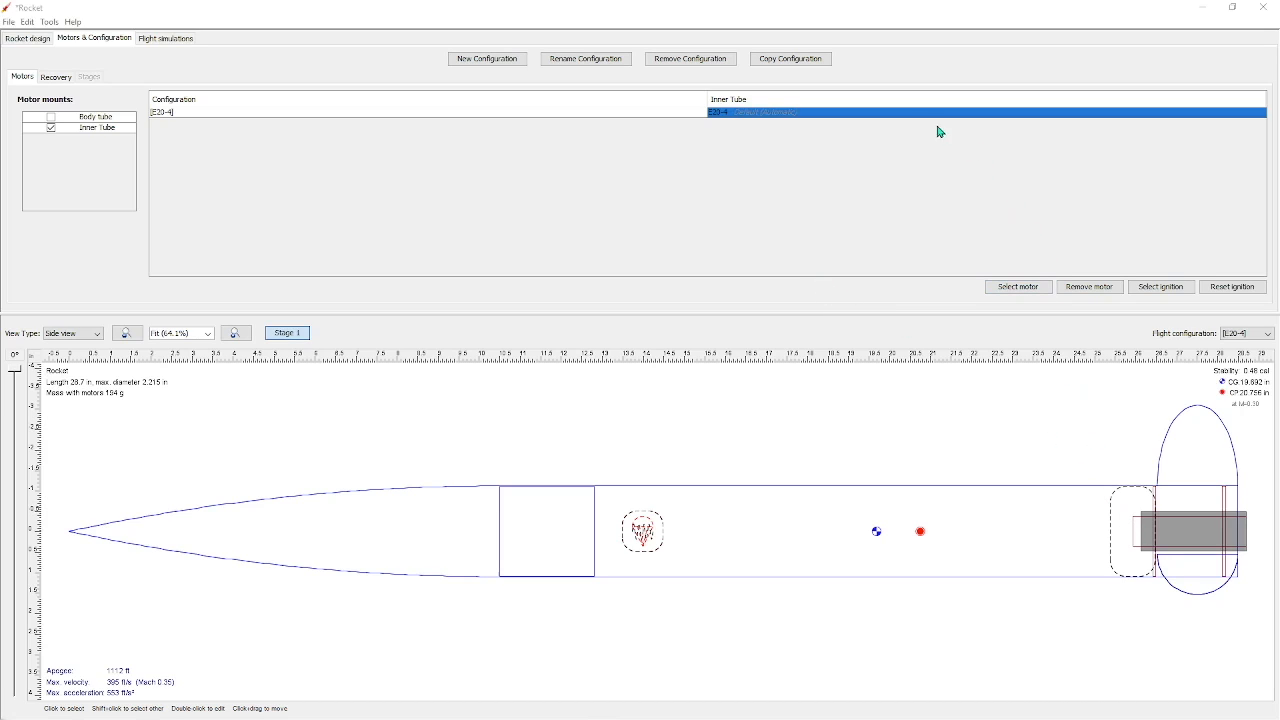
Check the E20 motor's diameter and set the inner tube's outer diameter to 0.946 in and its inner diameter to 0.945 in
double_click(900, 113)
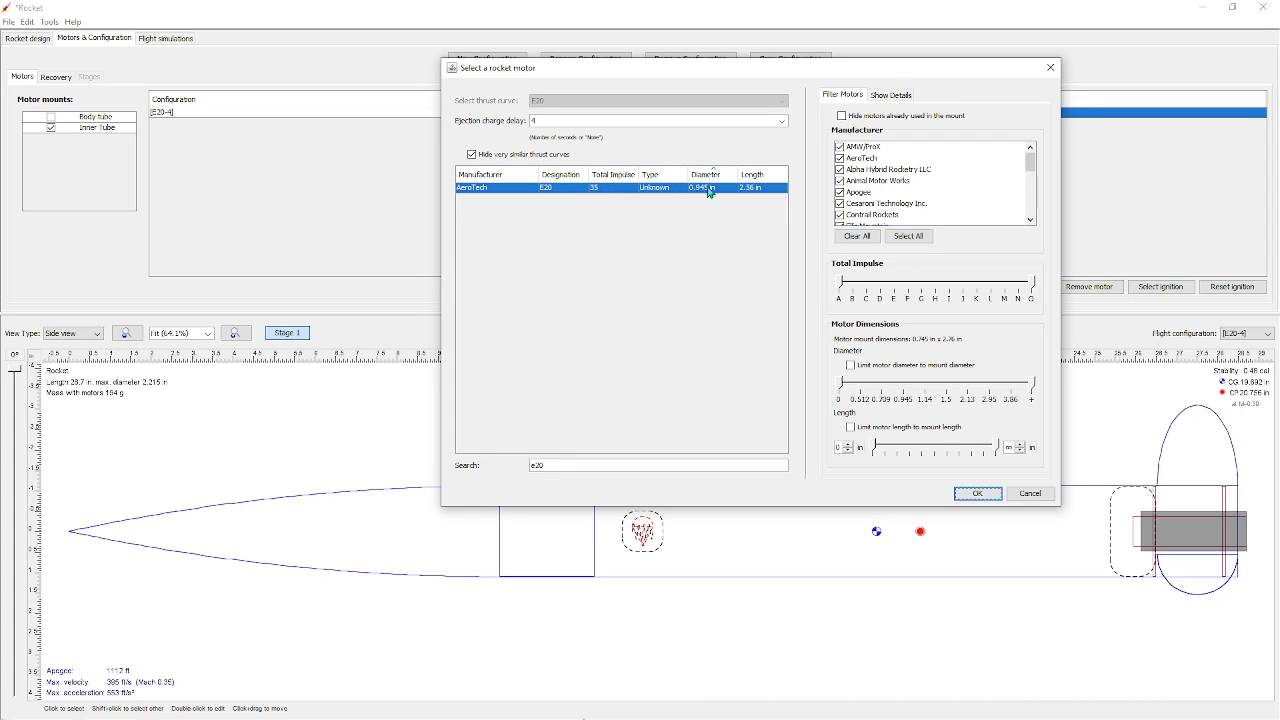
left_click(975, 493)
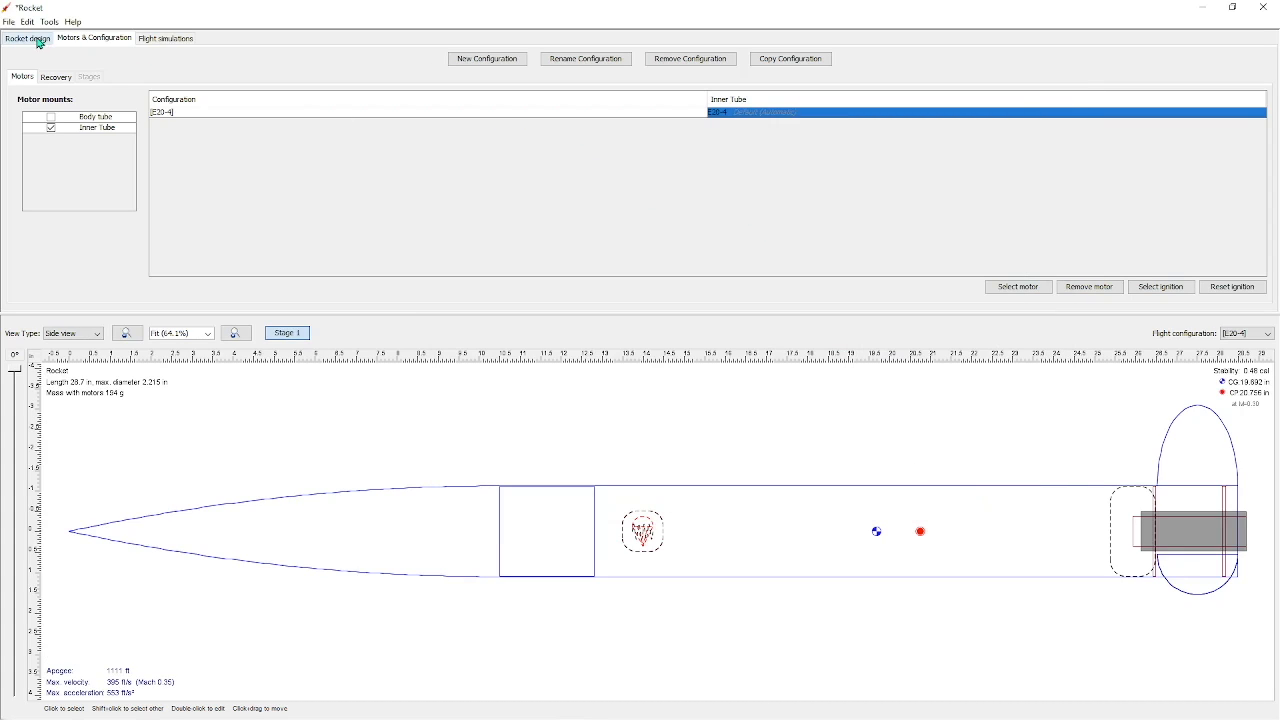
left_click(44, 39)
double_click(95, 122)
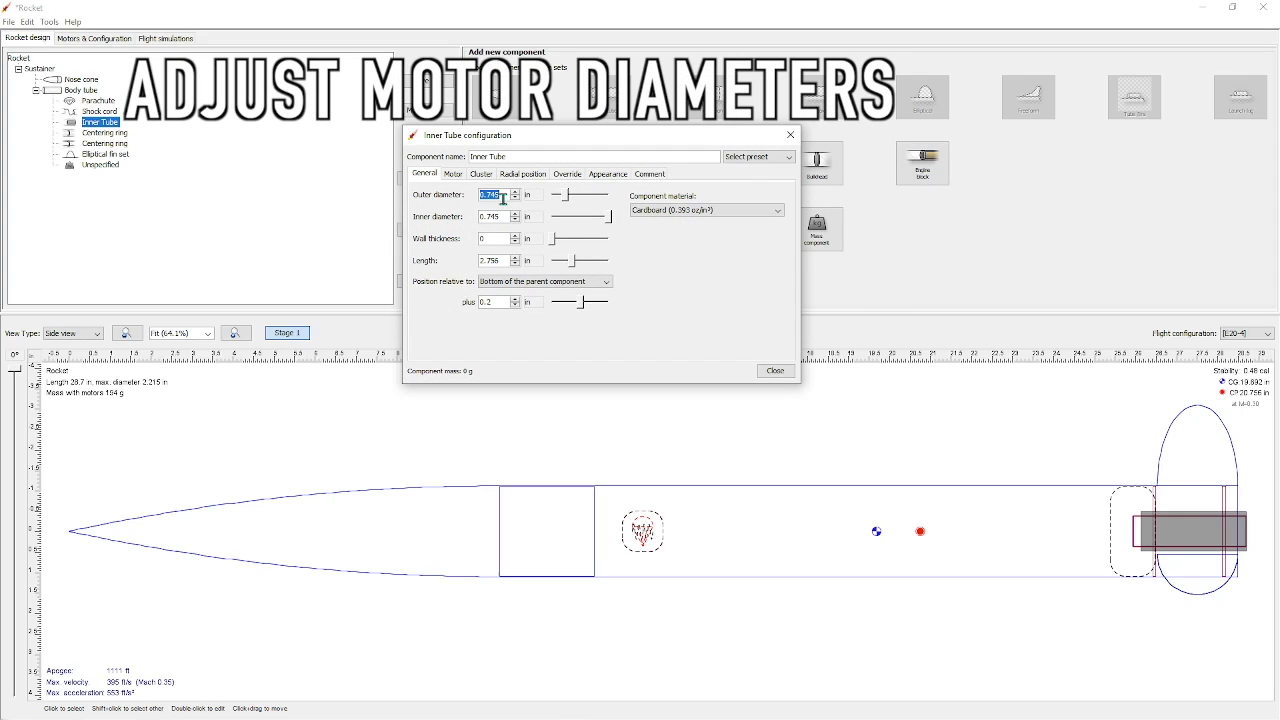
type("0")
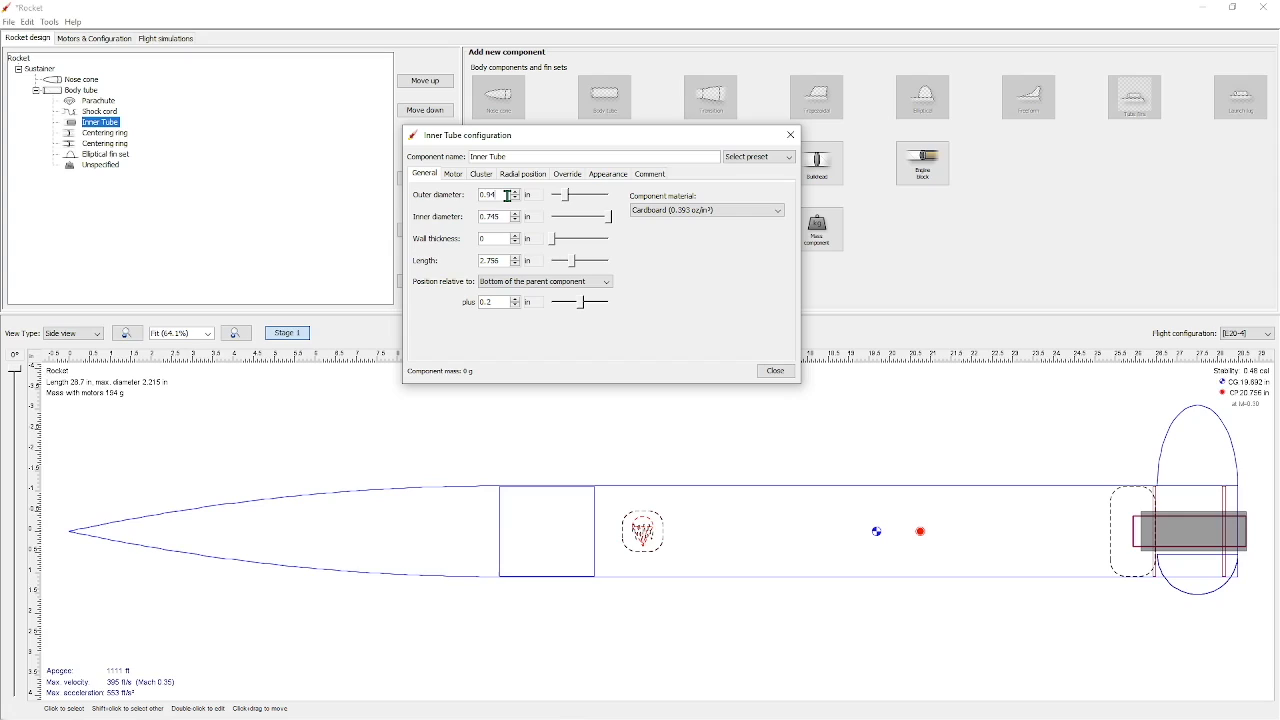
left_click(500, 217)
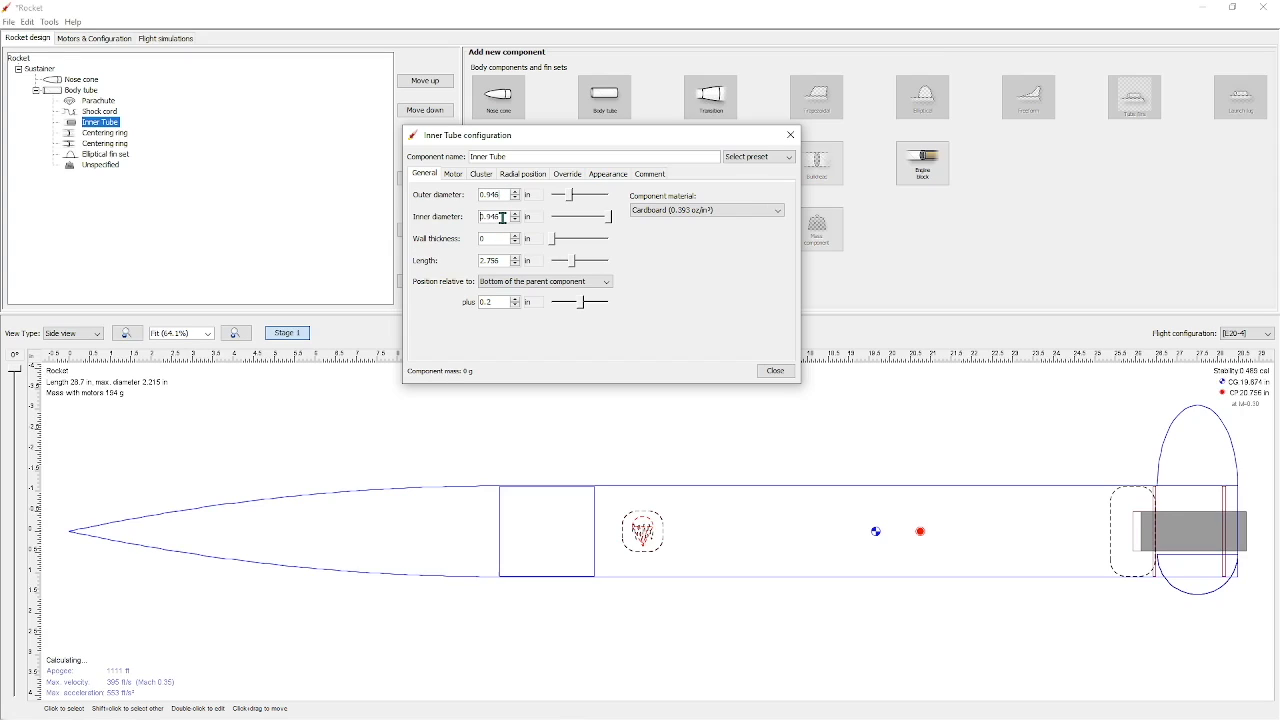
type("0.945")
left_click(789, 374)
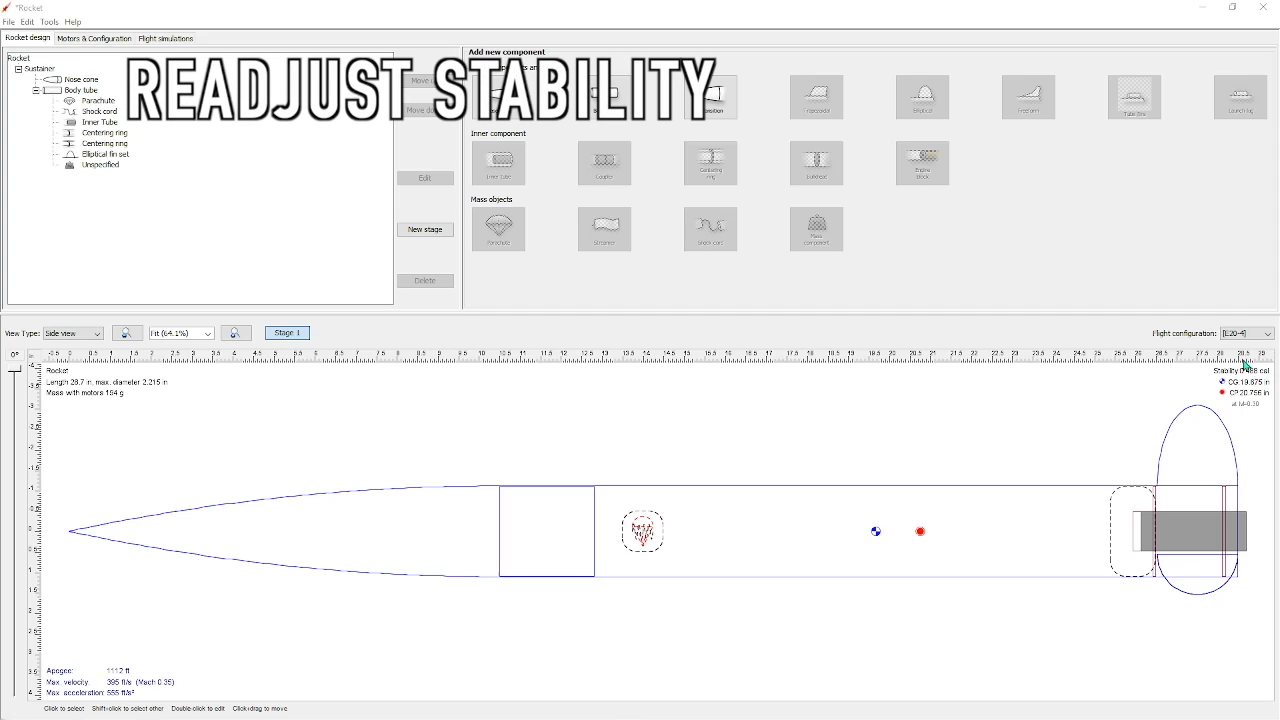
Delete the unspecified mass component from the body tube to readjust the rocket's stability
left_click(101, 165)
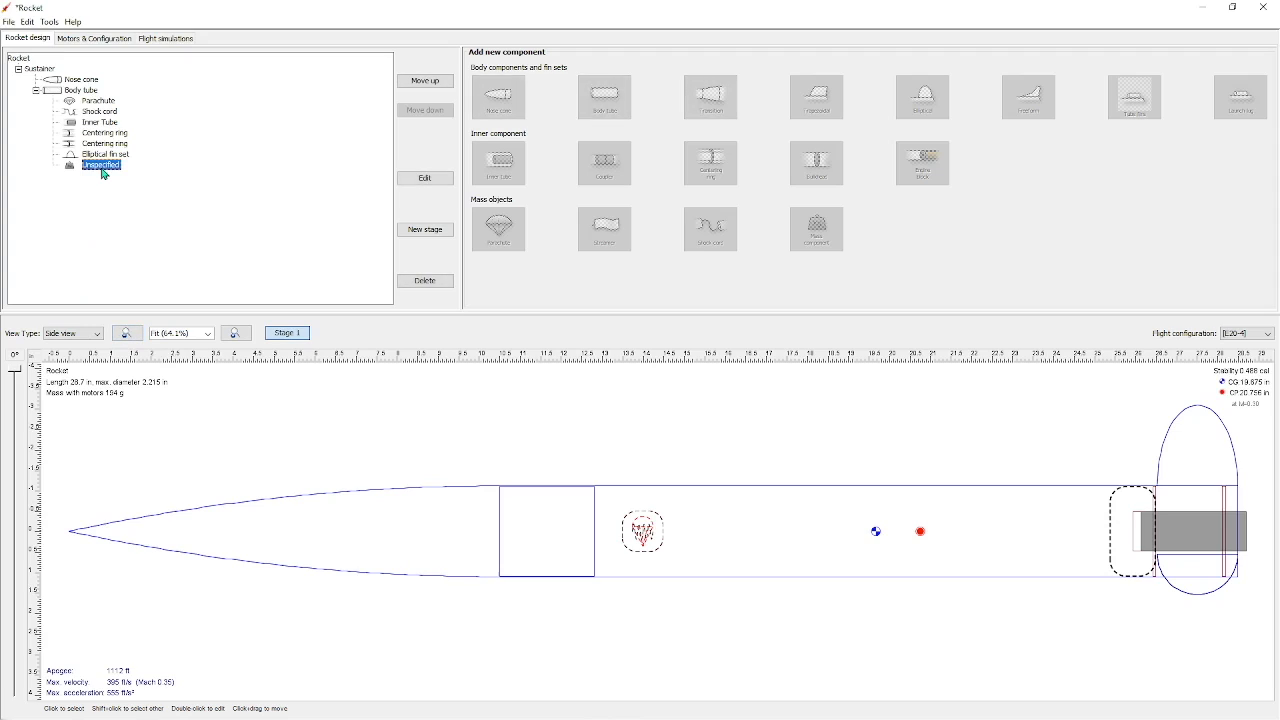
left_click(425, 281)
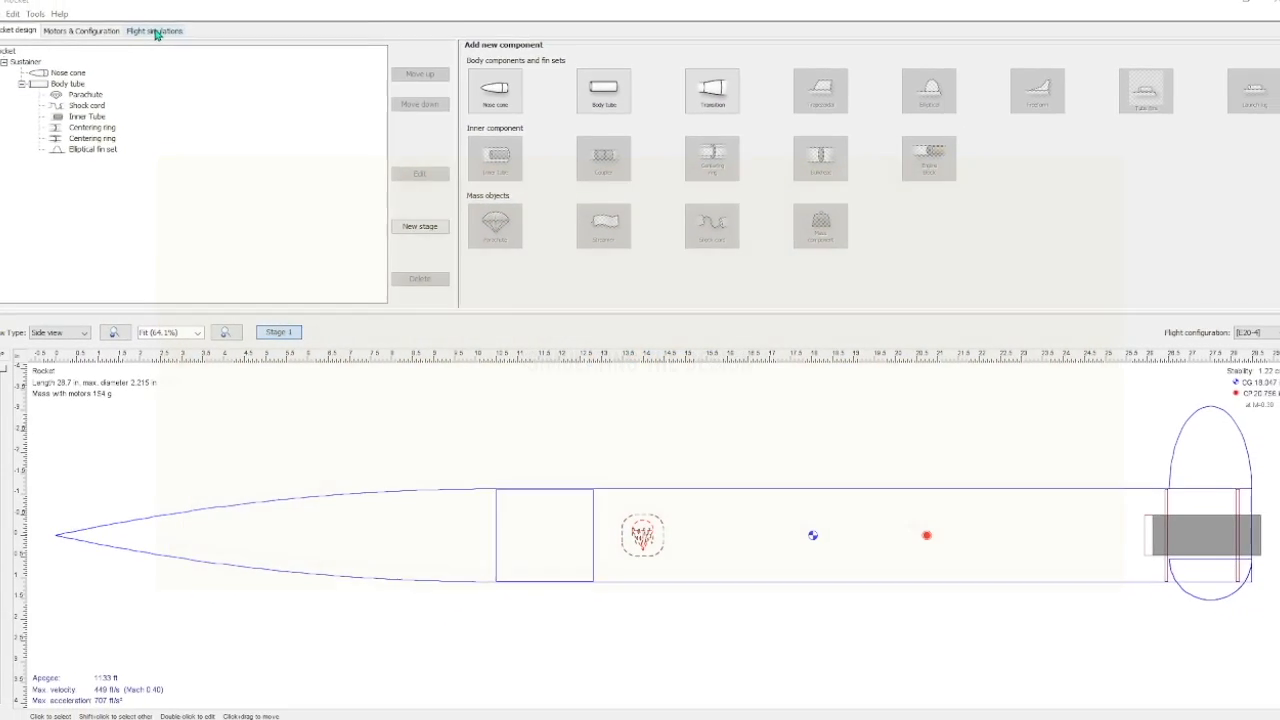
Create a new flight simulation with the E20-4 configuration and plot its vertical motion vs. time
left_click(168, 38)
left_click(478, 59)
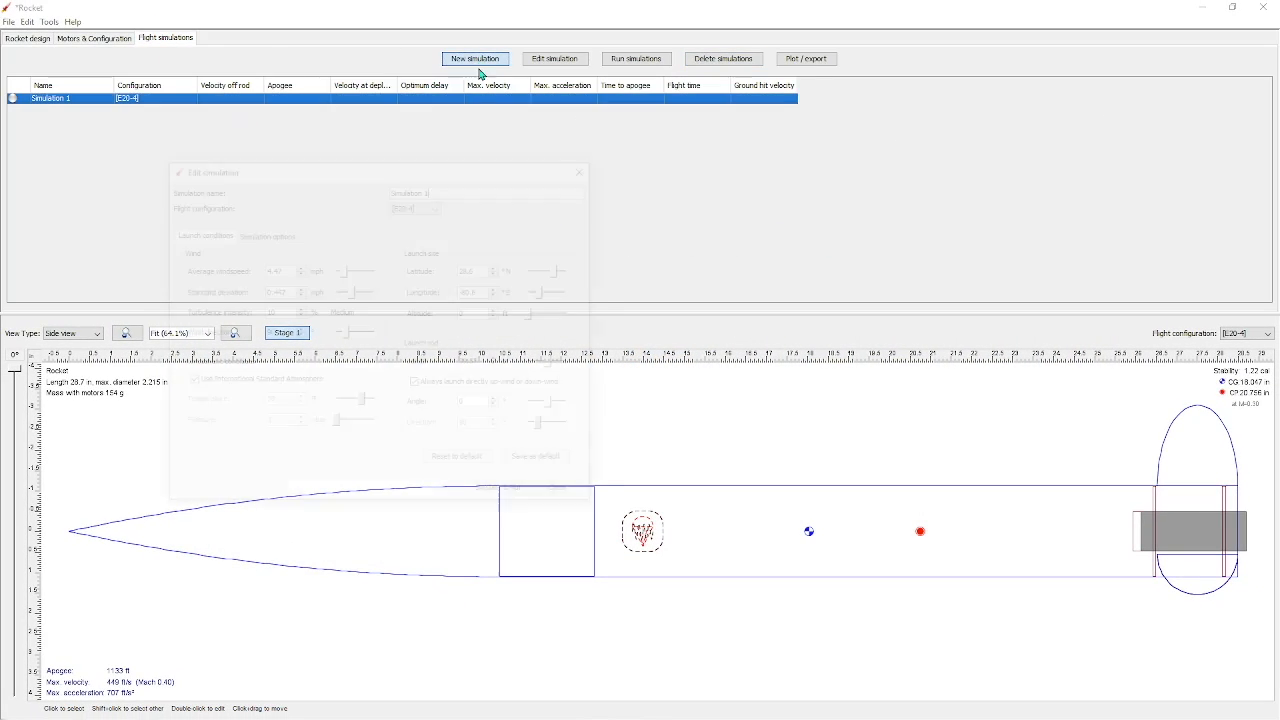
left_click(512, 494)
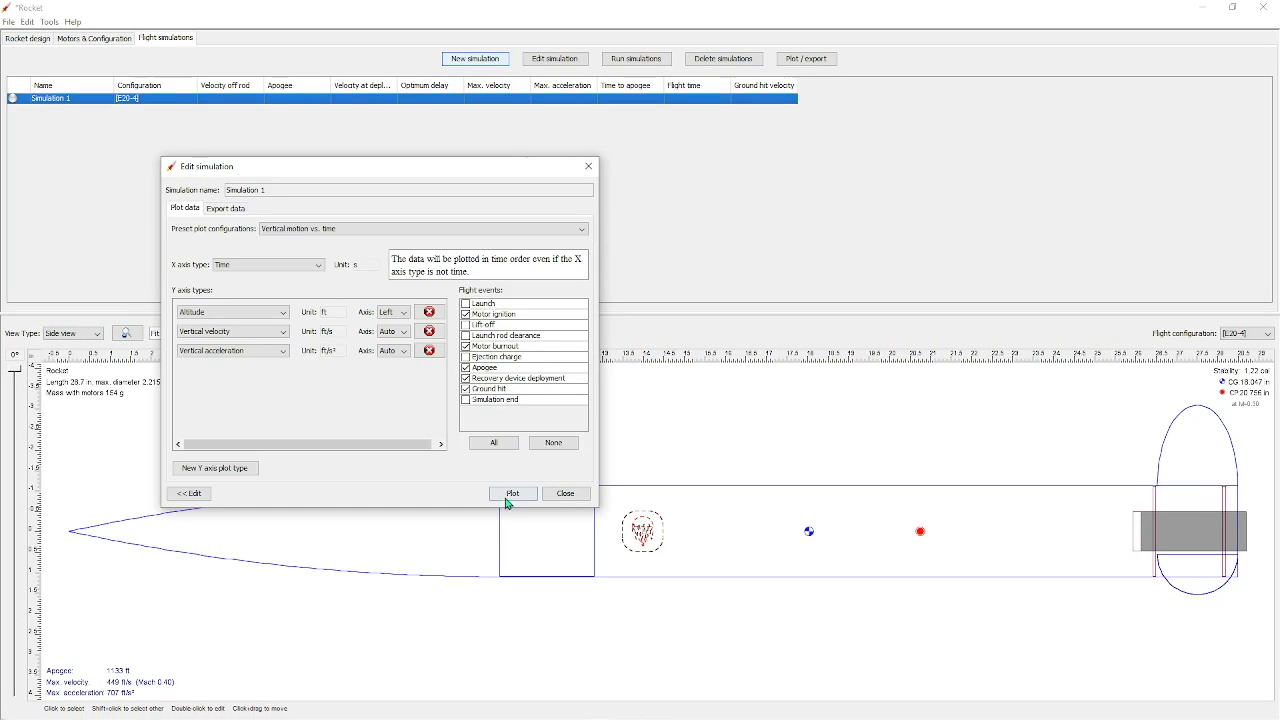
left_click(528, 495)
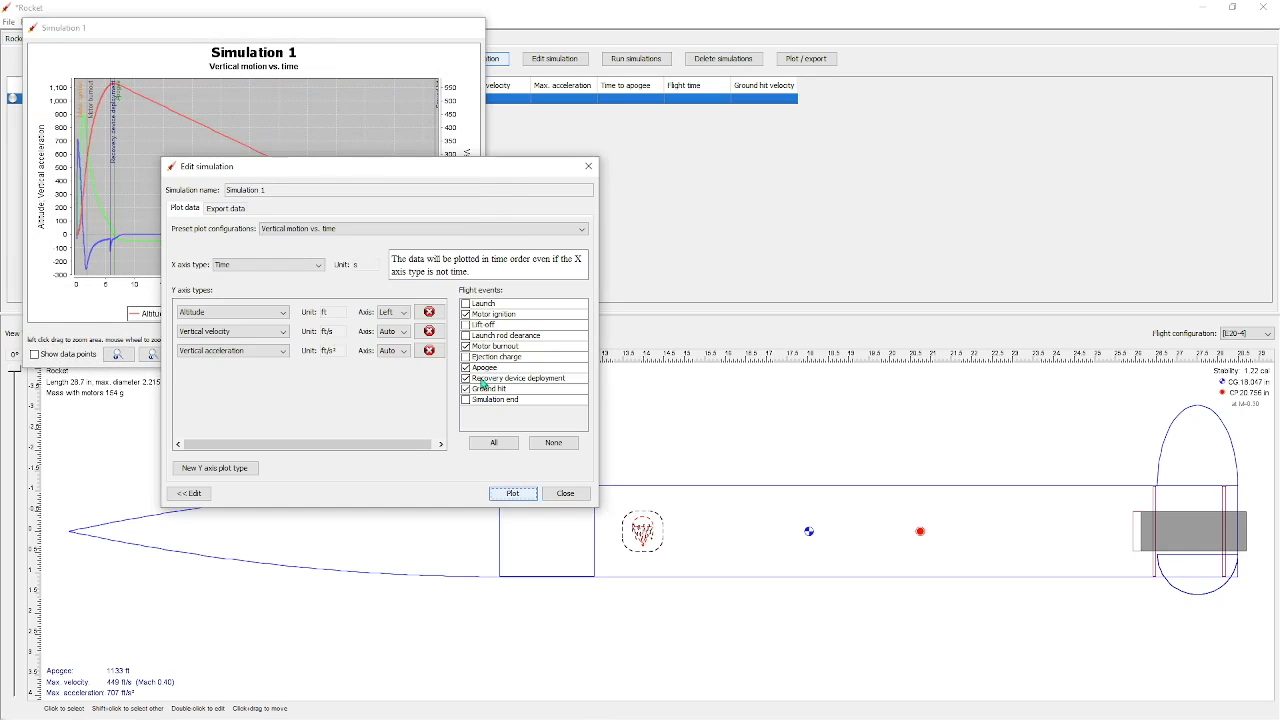
left_click(566, 494)
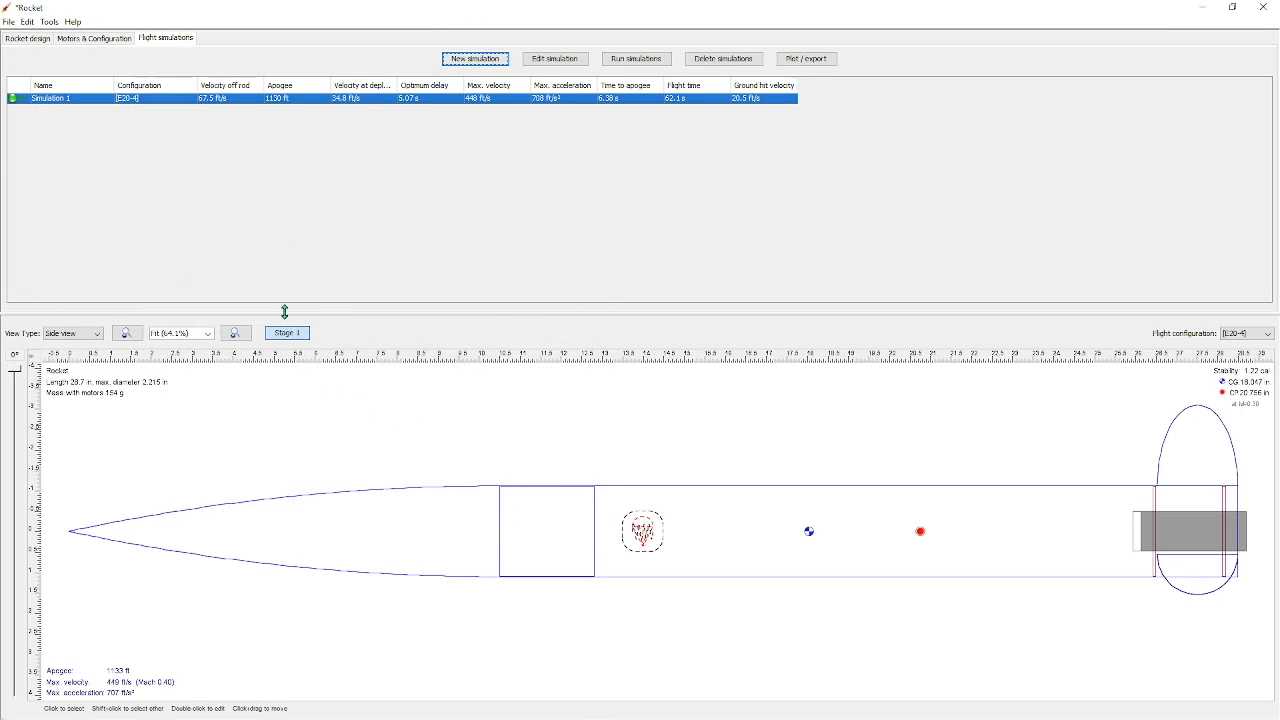